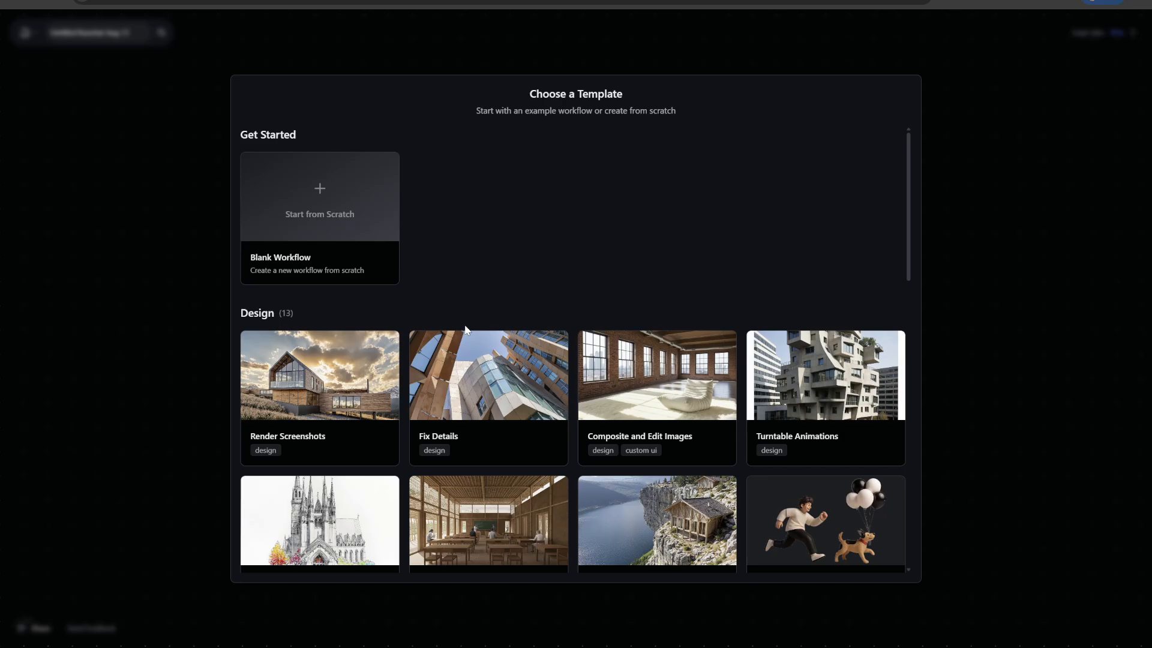
- Create a blank workflow, dismiss the introductory hint and name the workflow "Lora"
{"action": "left_click", "coordinate": [293, 212]}
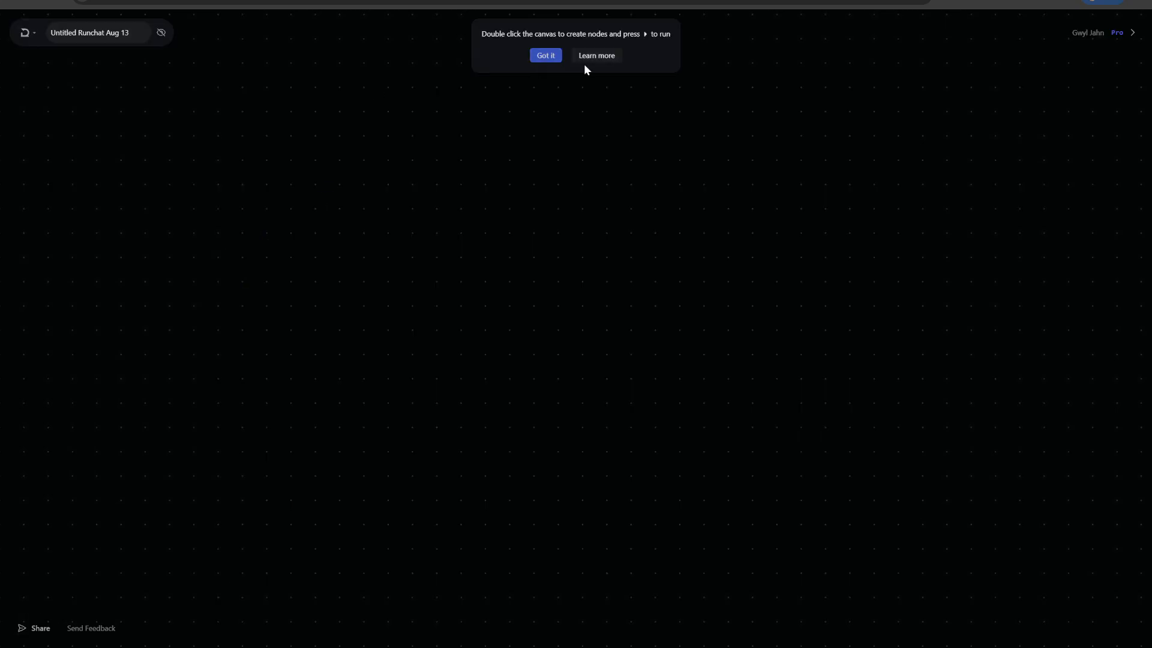
{"action": "left_click", "coordinate": [546, 56]}
{"action": "triple_click", "coordinate": [111, 32]}
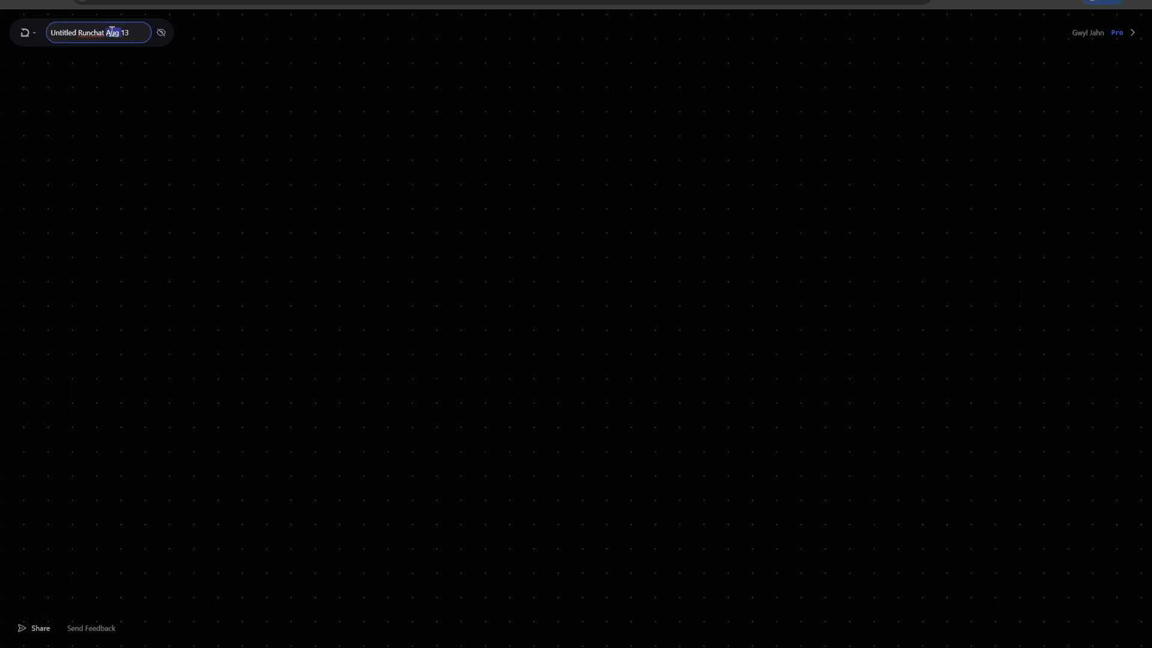
{"action": "type", "text": "Lora"}
{"action": "left_click", "coordinate": [229, 189]}
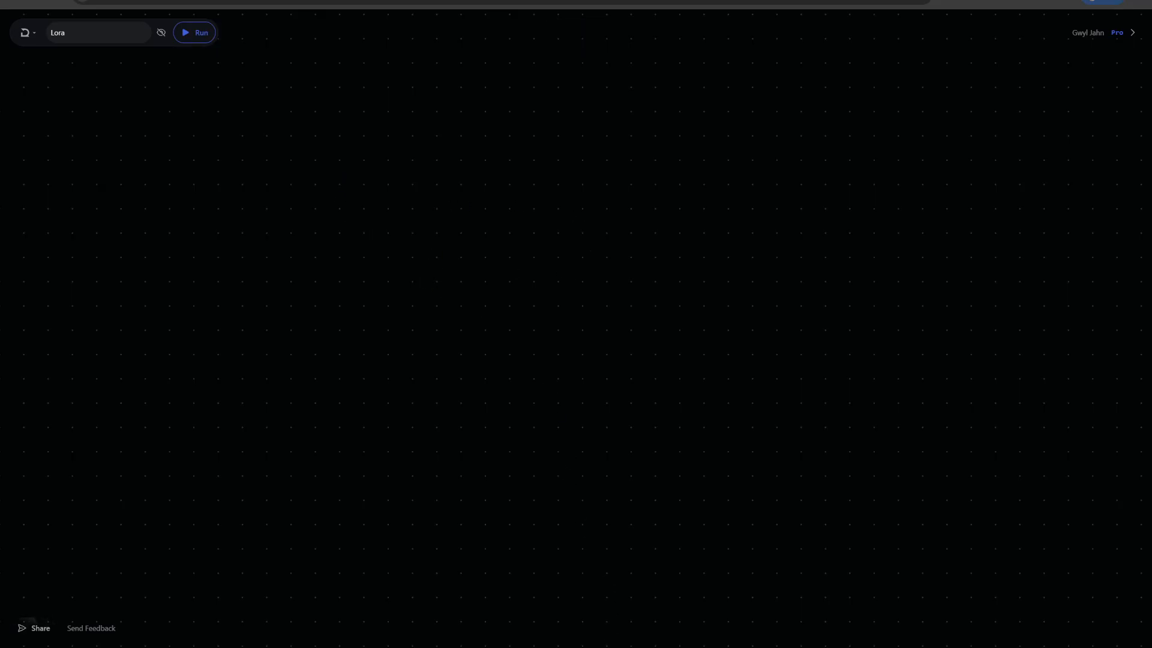
- Upload all 13 selected images from the Freya Jobbins folder in File Explorer onto the Lora workflow canvas
{"action": "mouse_move", "coordinate": [606, 645]}
{"action": "left_click", "coordinate": [668, 594]}
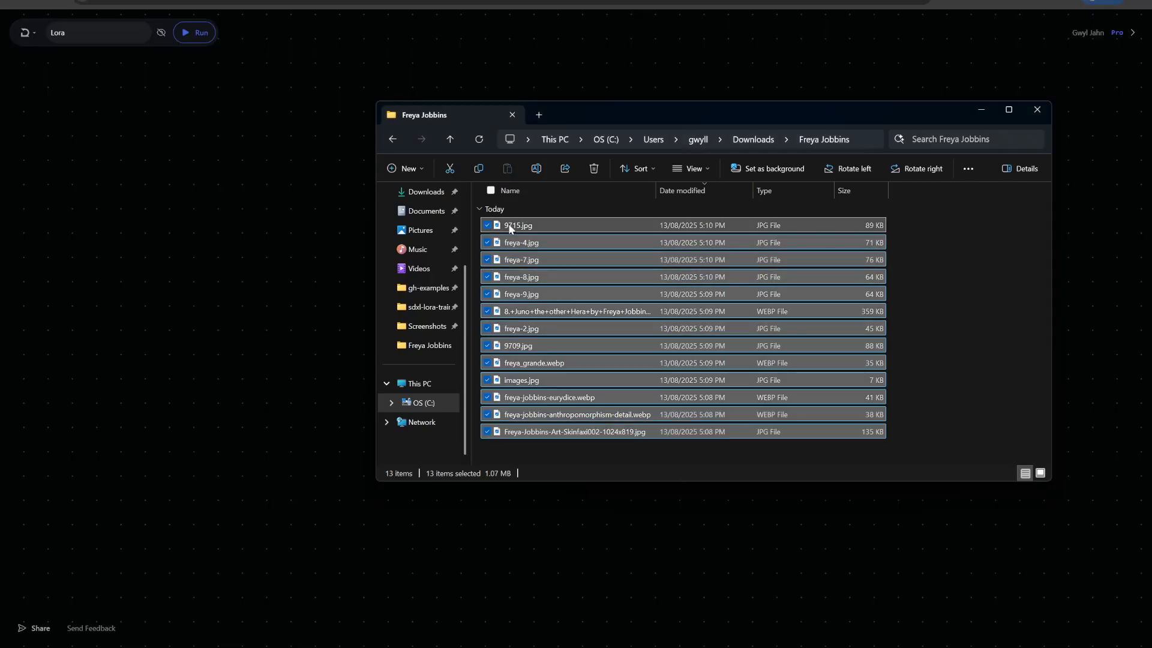
{"action": "left_click_drag", "start_coordinate": [508, 227], "coordinate": [197, 254]}
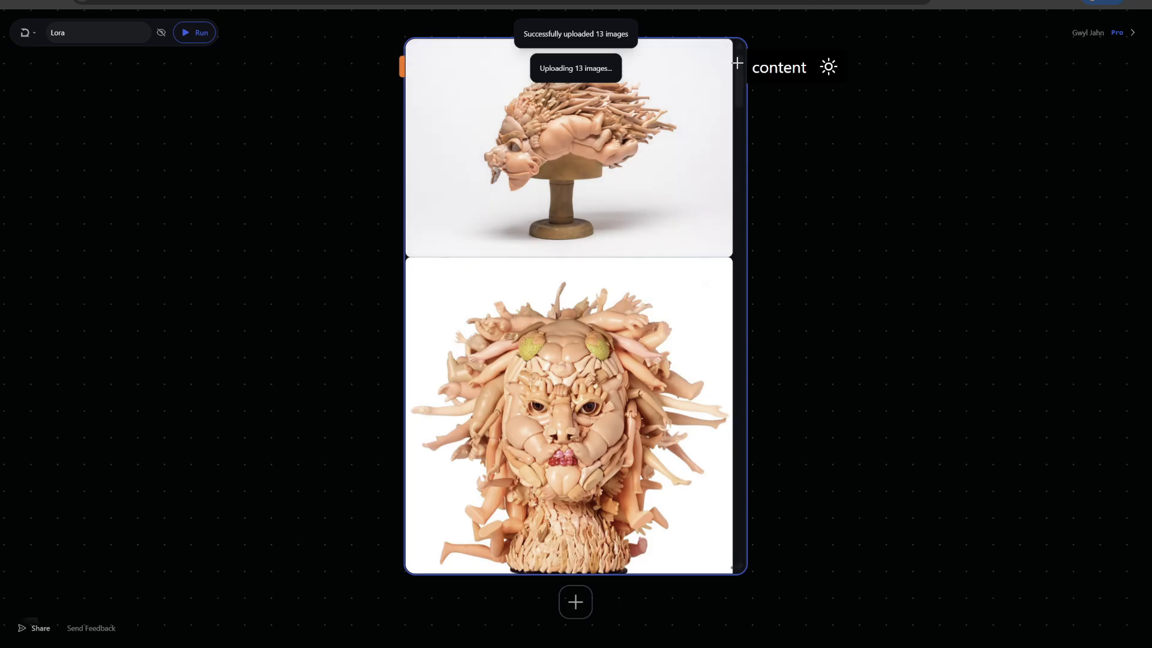
- Examine the uploaded sculpture images in the content node to check they suit a consistent style
{"action": "scroll", "coordinate": [720, 110], "scroll_direction": "down", "scroll_amount": 15}
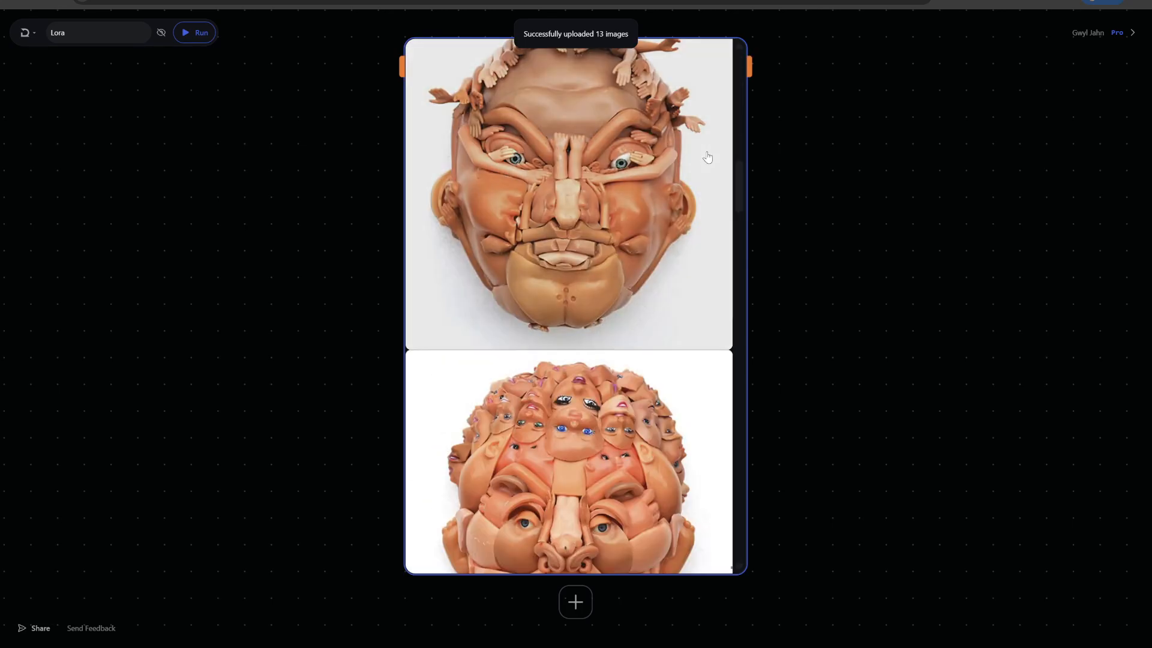
{"action": "scroll", "coordinate": [707, 157], "scroll_direction": "down", "scroll_amount": 15}
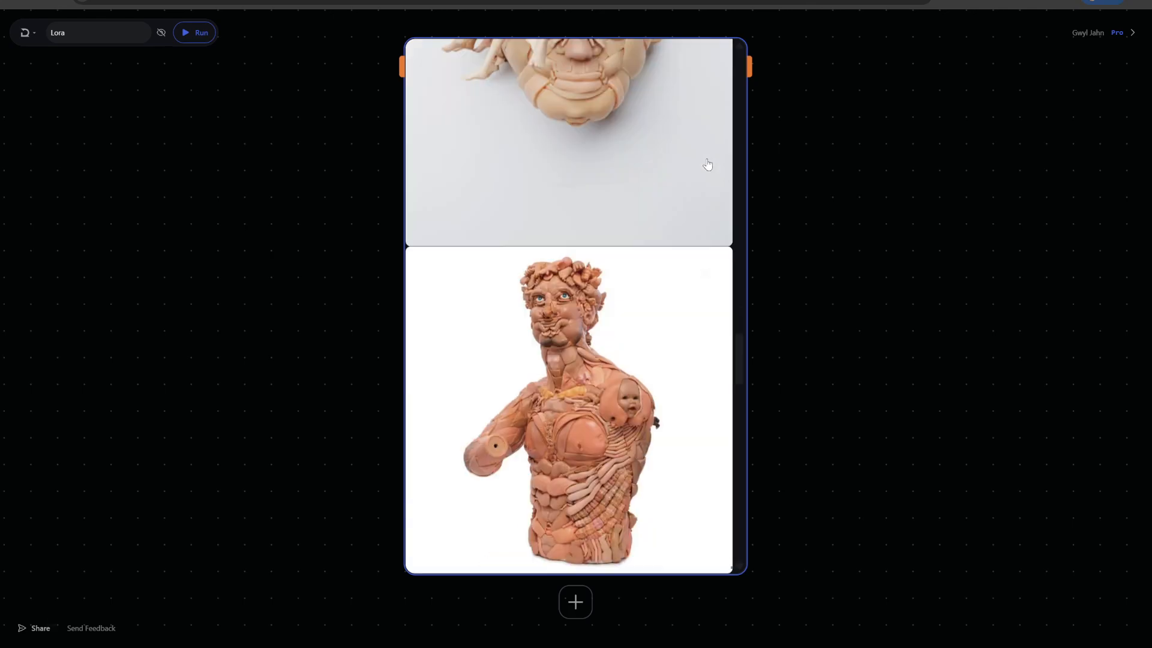
{"action": "scroll", "coordinate": [707, 167], "scroll_direction": "down", "scroll_amount": 8}
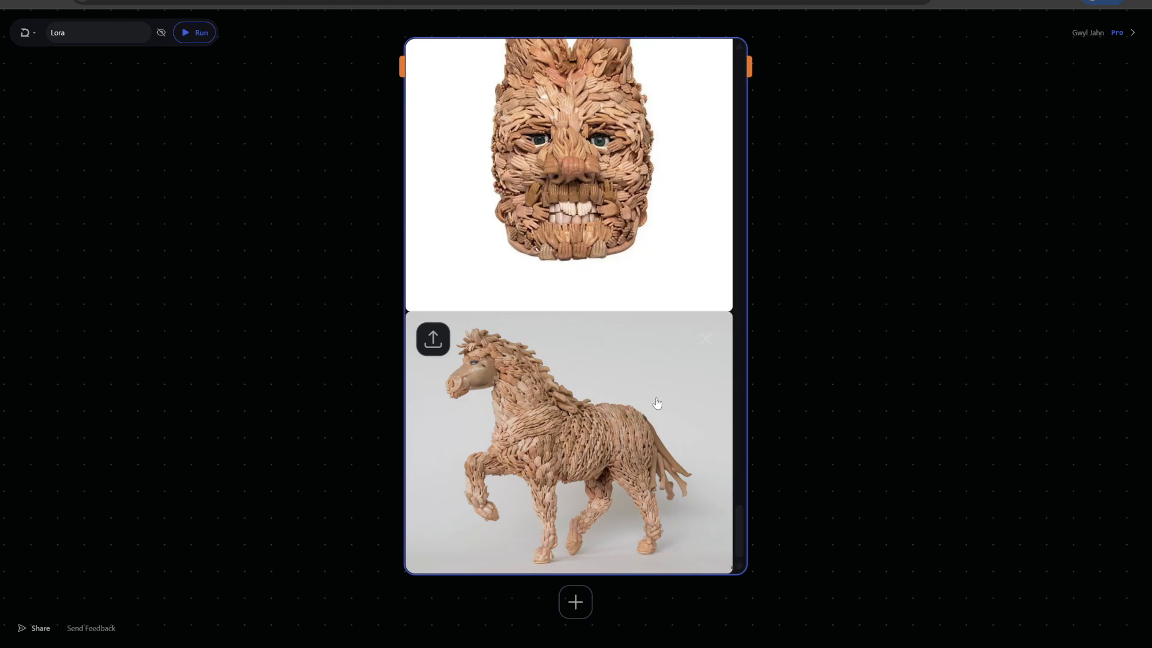
{"action": "scroll", "coordinate": [657, 403], "scroll_direction": "up", "scroll_amount": 10}
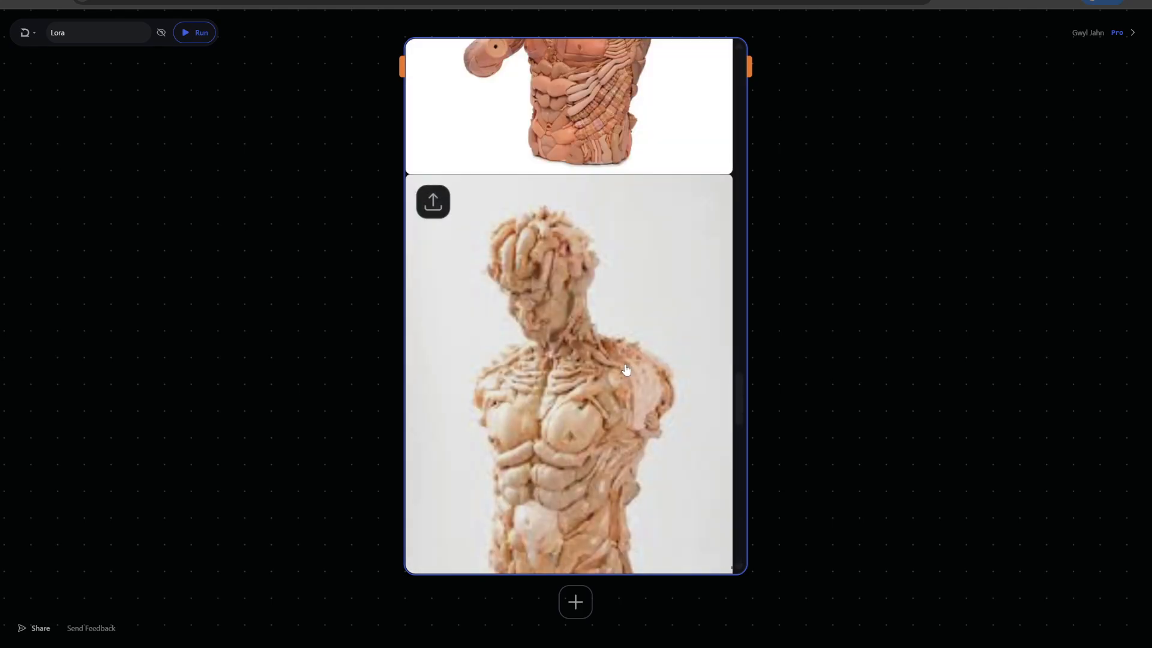
{"action": "scroll", "coordinate": [625, 369], "scroll_direction": "up", "scroll_amount": 10}
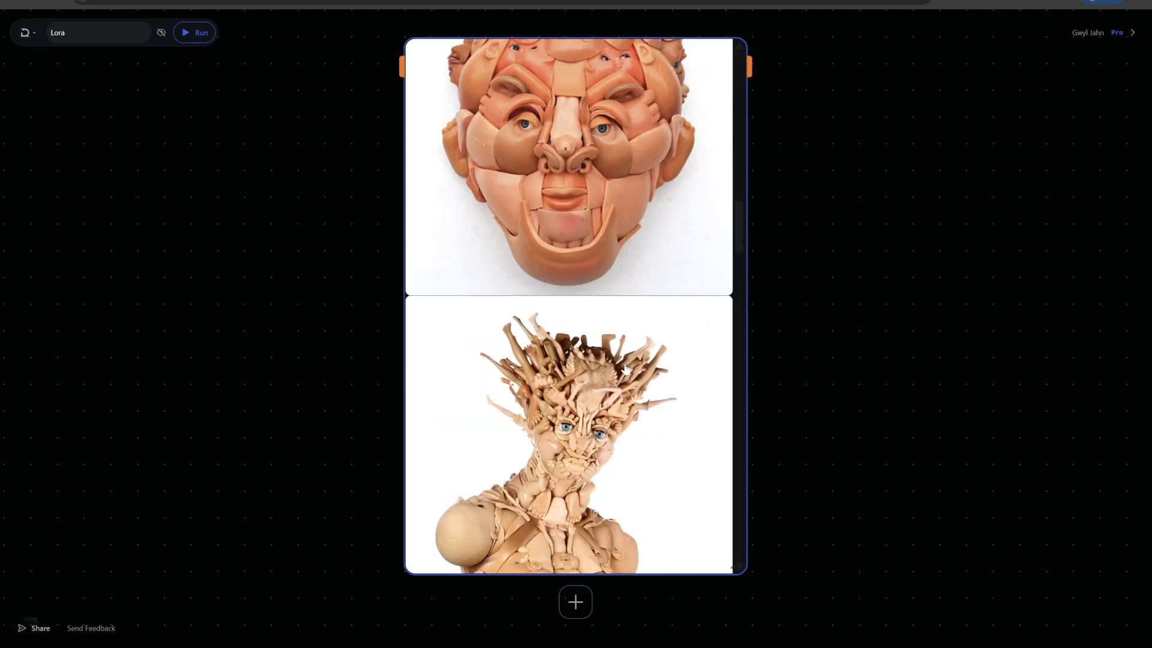
{"action": "scroll", "coordinate": [625, 368], "scroll_direction": "up", "scroll_amount": 10}
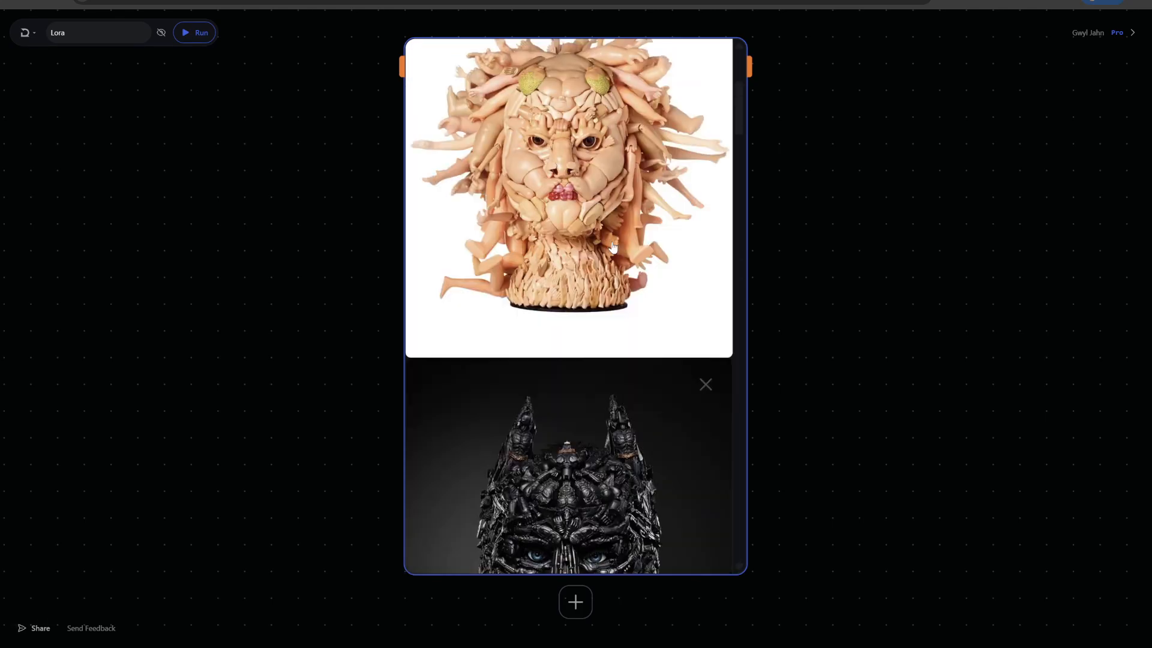
{"action": "scroll", "coordinate": [613, 246], "scroll_direction": "up", "scroll_amount": 3}
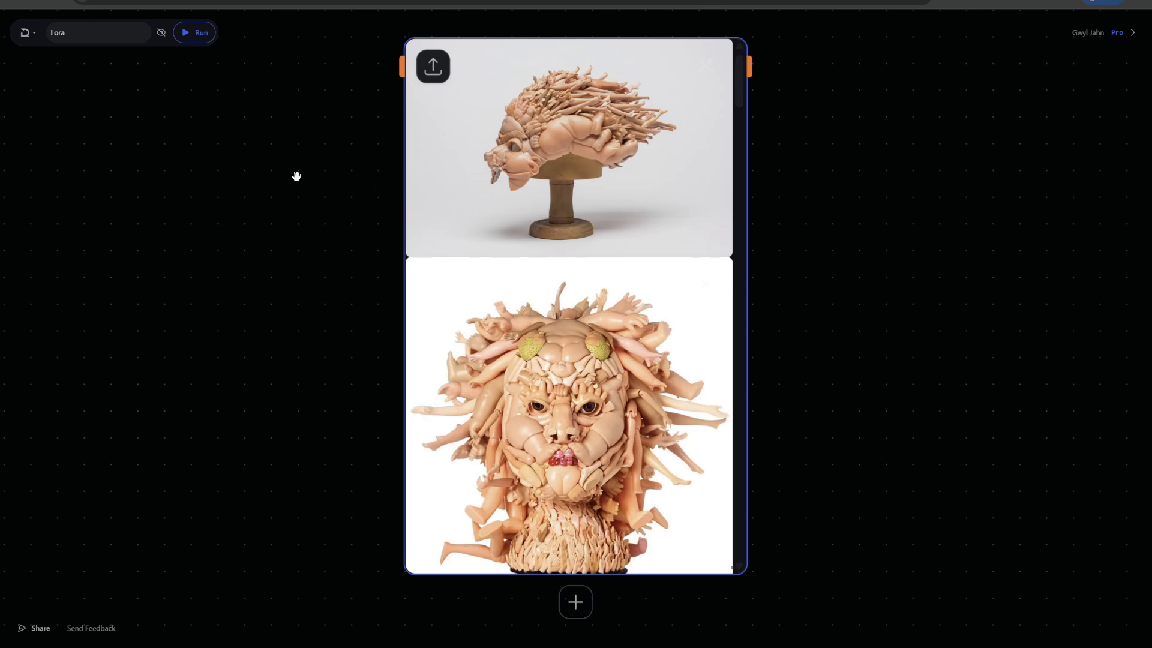
- Browse the assets of the Lora workflow, reloading the page to refresh the list of uploaded images
{"action": "left_click", "coordinate": [24, 32]}
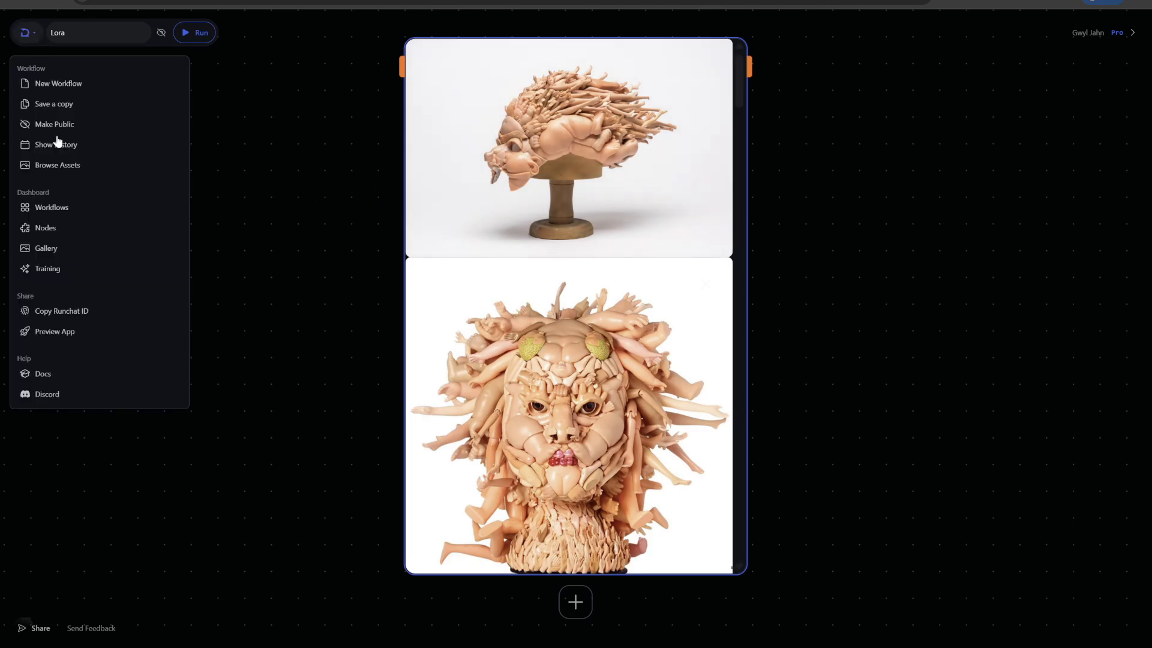
{"action": "left_click", "coordinate": [57, 164]}
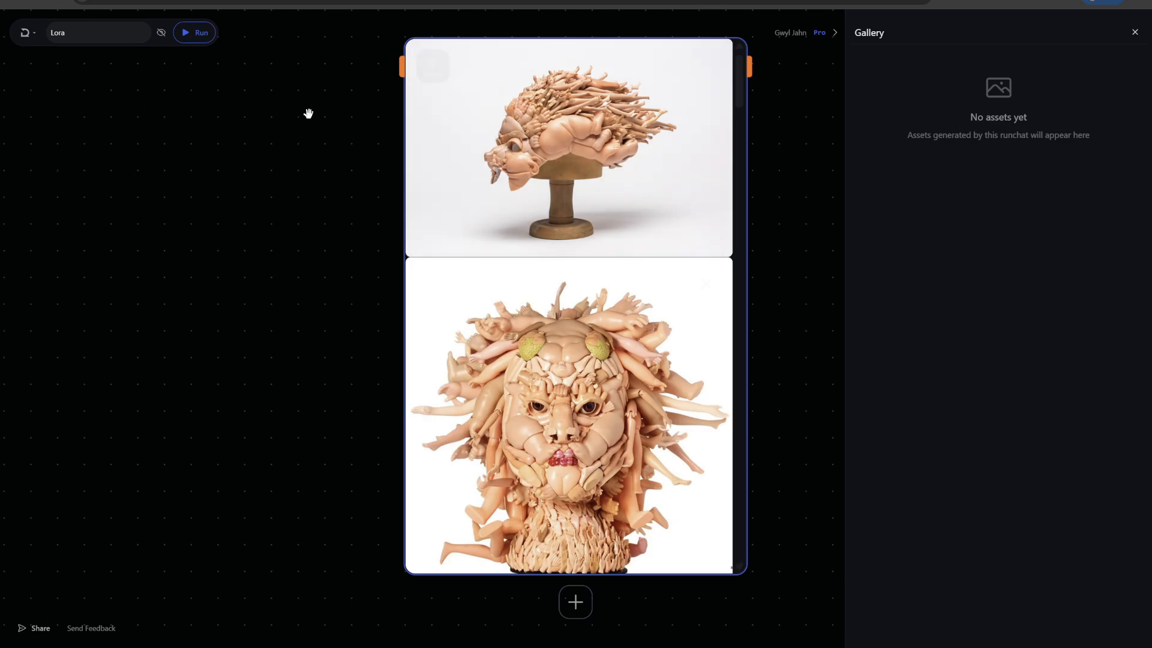
{"action": "left_click", "coordinate": [226, 121]}
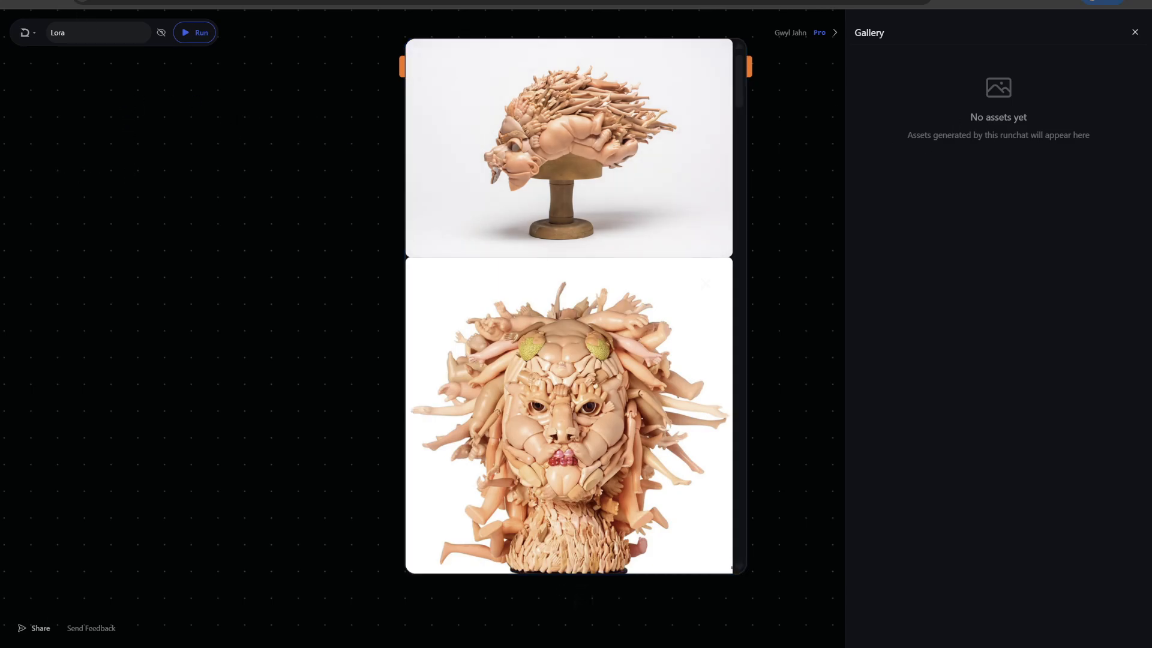
{"action": "left_click", "coordinate": [56, 2]}
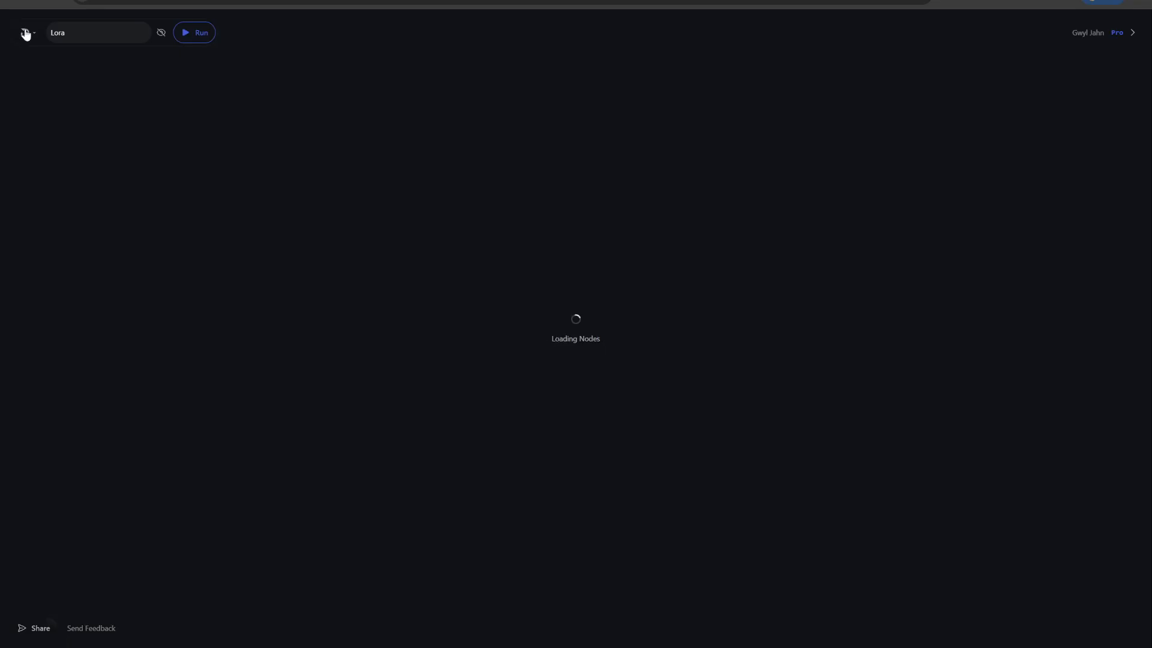
{"action": "left_click", "coordinate": [26, 33]}
{"action": "left_click", "coordinate": [56, 170]}
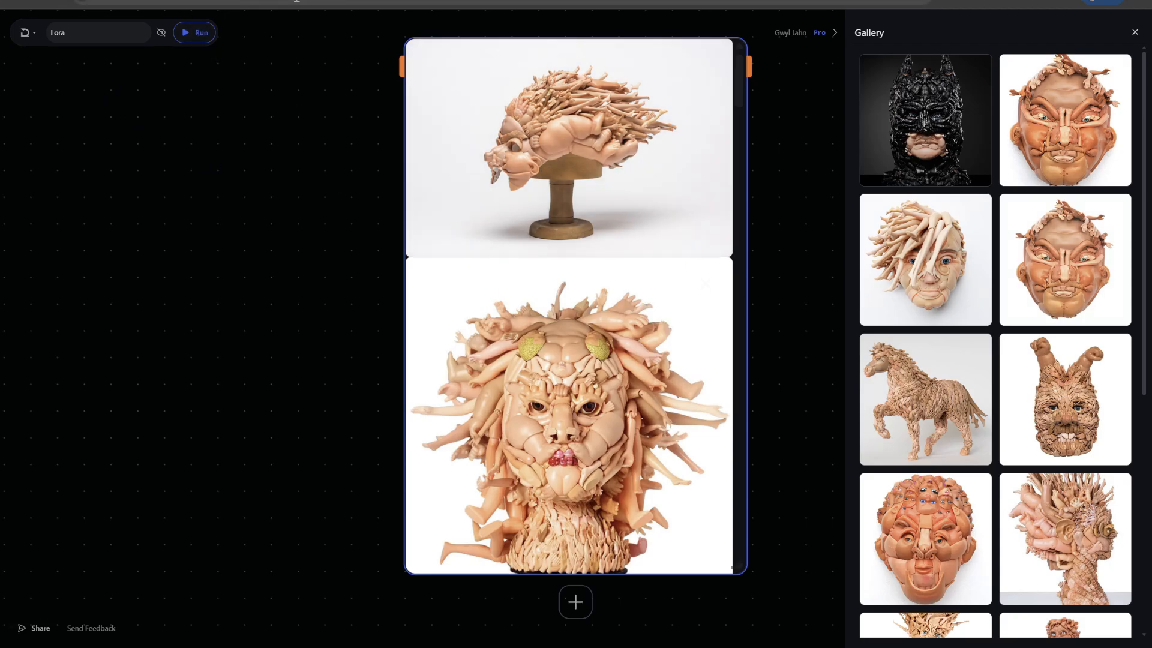
{"action": "left_click_drag", "start_coordinate": [178, 1], "coordinate": [385, 5]}
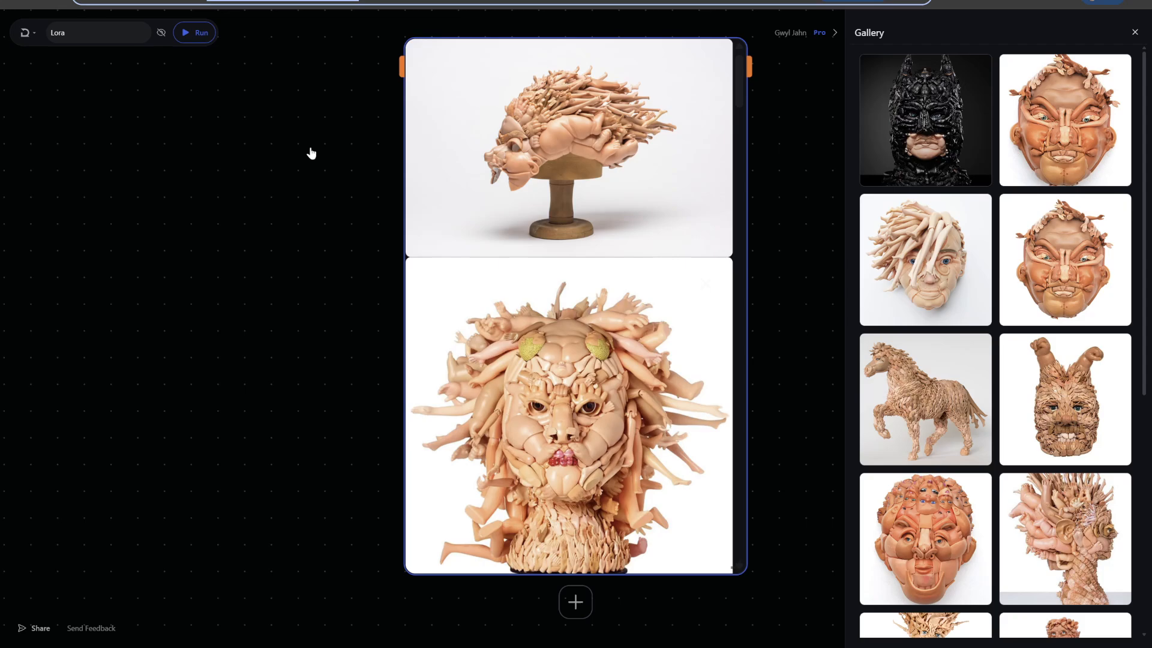
{"action": "left_click", "coordinate": [77, 36]}
{"action": "left_click", "coordinate": [205, 151]}
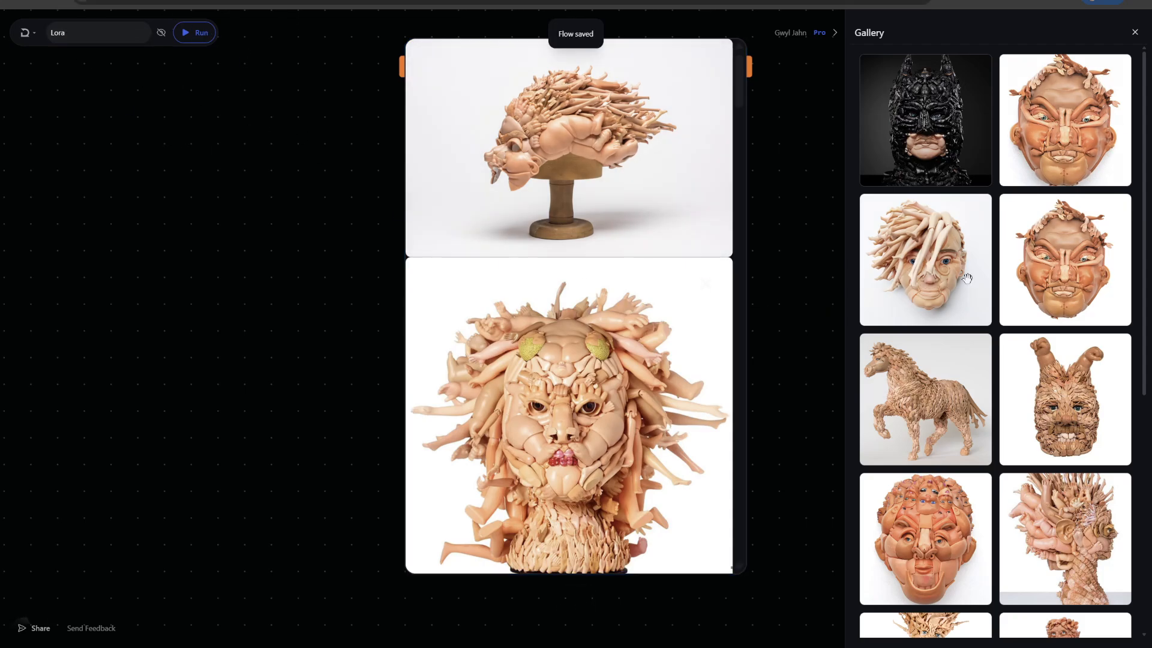
- In the media gallery, select the Lora images for training, leaving out the black Batman bust and the duplicate face
{"action": "left_click", "coordinate": [27, 33]}
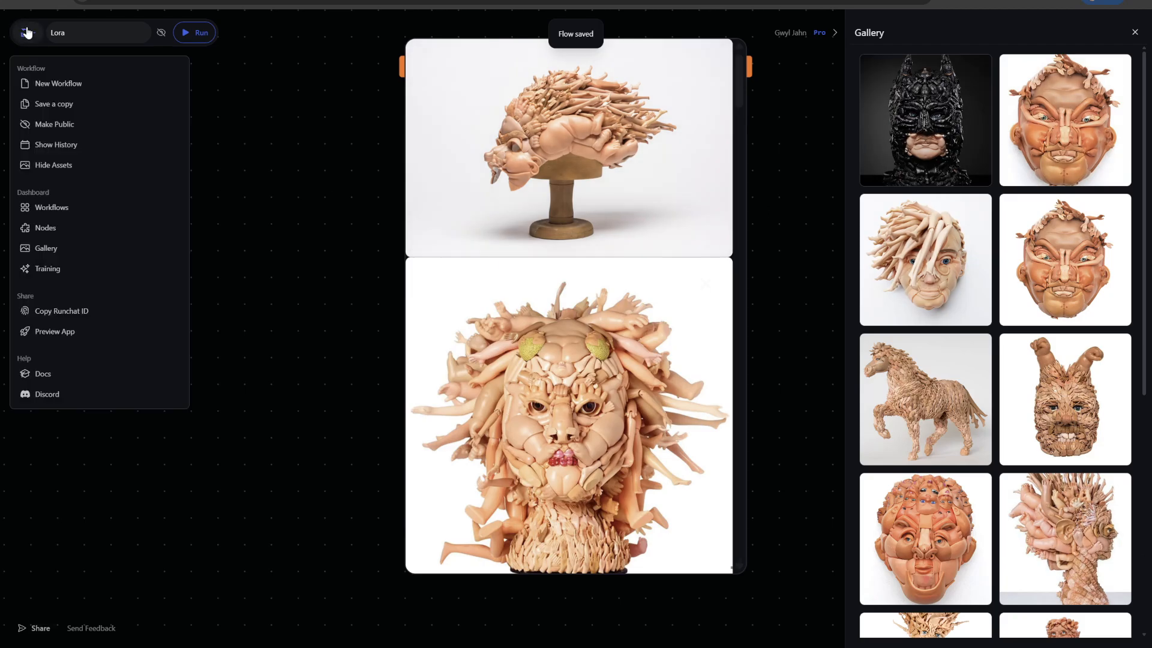
{"action": "left_click", "coordinate": [51, 250]}
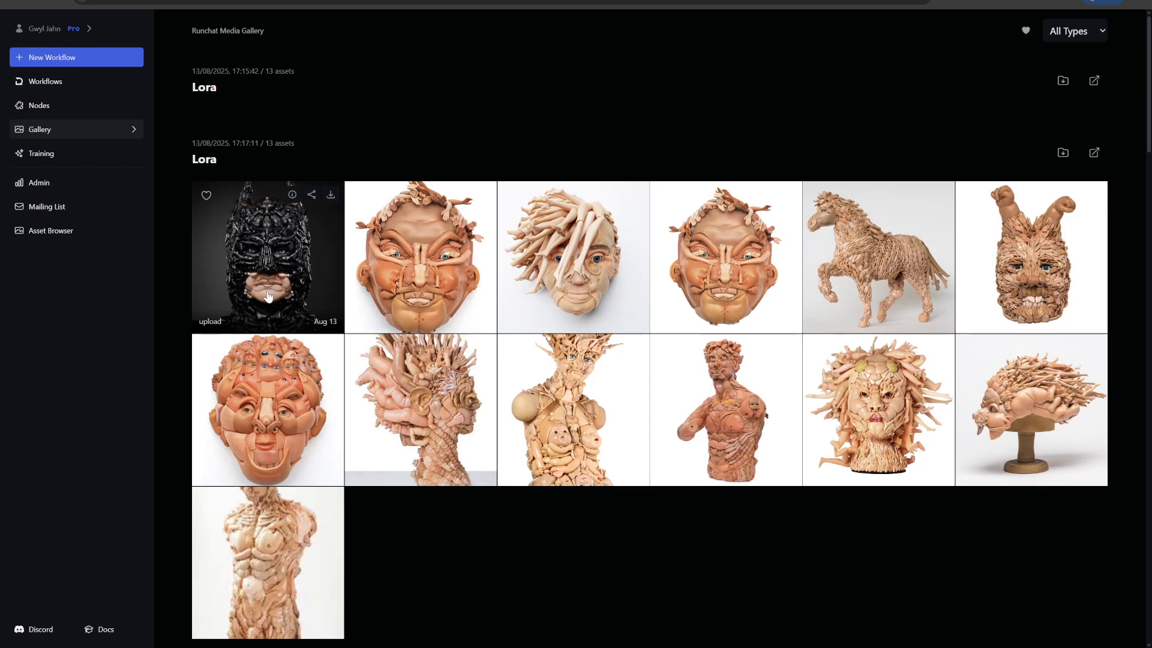
{"action": "left_click", "coordinate": [420, 257]}
{"action": "left_click", "coordinate": [564, 262]}
{"action": "left_click", "coordinate": [723, 262]}
{"action": "left_click", "coordinate": [877, 262]}
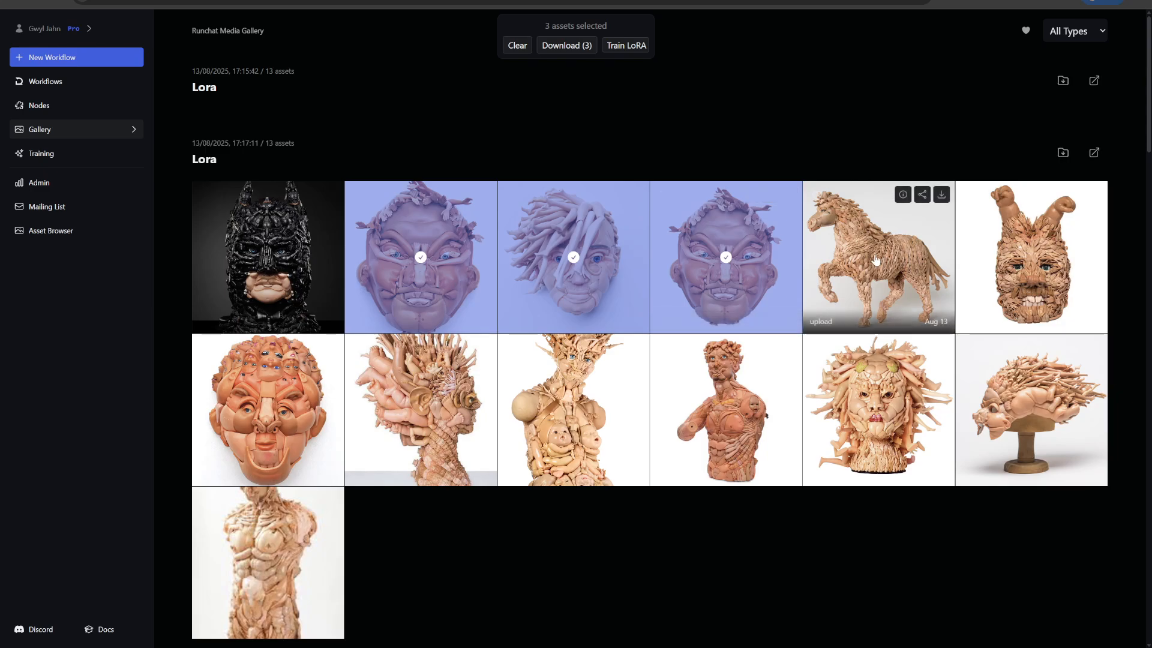
{"action": "left_click", "coordinate": [1031, 263]}
{"action": "left_click", "coordinate": [1031, 410]}
{"action": "left_click", "coordinate": [878, 410]}
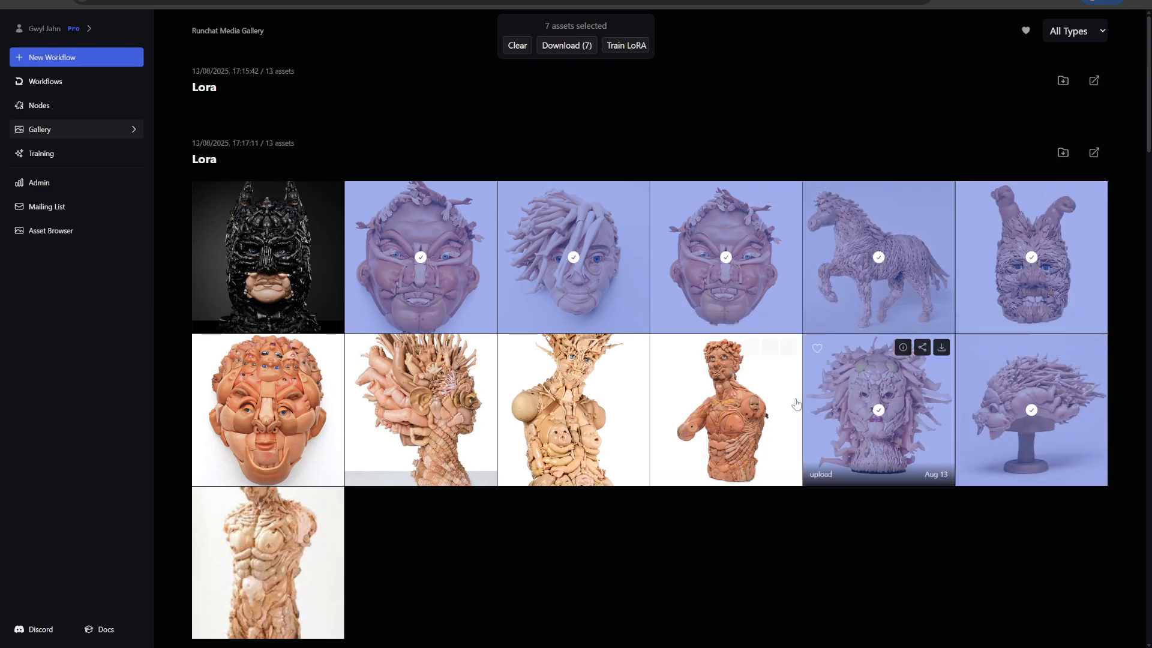
{"action": "left_click", "coordinate": [744, 404]}
{"action": "left_click", "coordinate": [576, 404]}
{"action": "left_click", "coordinate": [423, 403]}
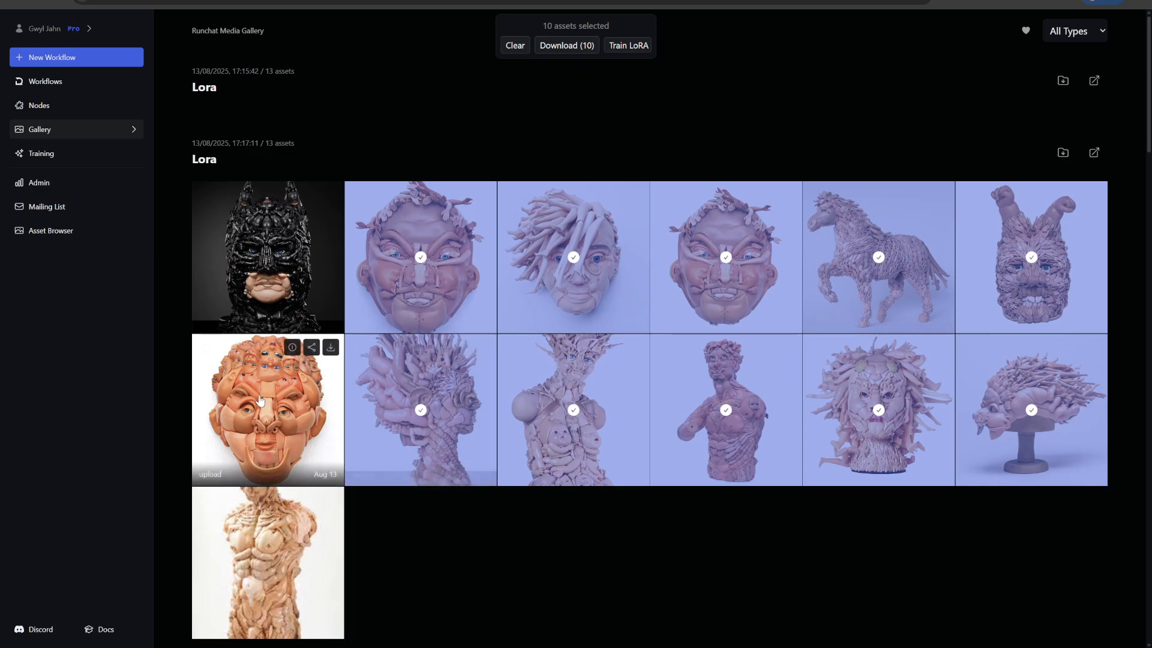
{"action": "left_click", "coordinate": [270, 404]}
{"action": "left_click", "coordinate": [267, 546]}
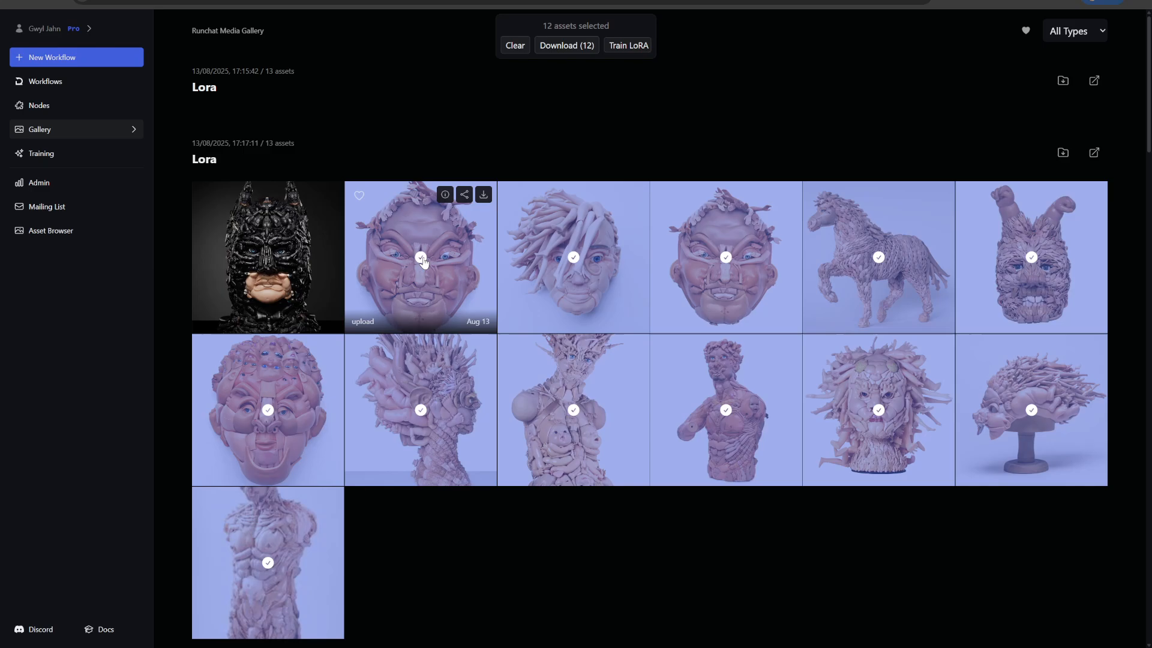
{"action": "left_click", "coordinate": [421, 262]}
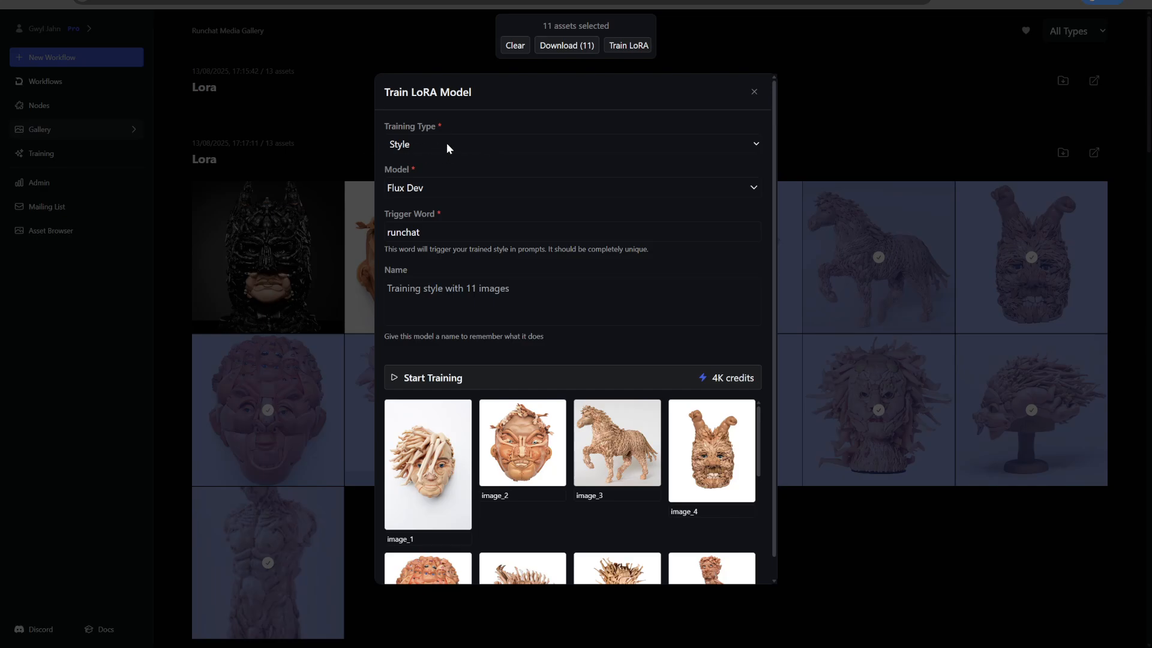
- Set the base model for the LoRA training to SDXL Light
{"action": "left_click", "coordinate": [455, 192]}
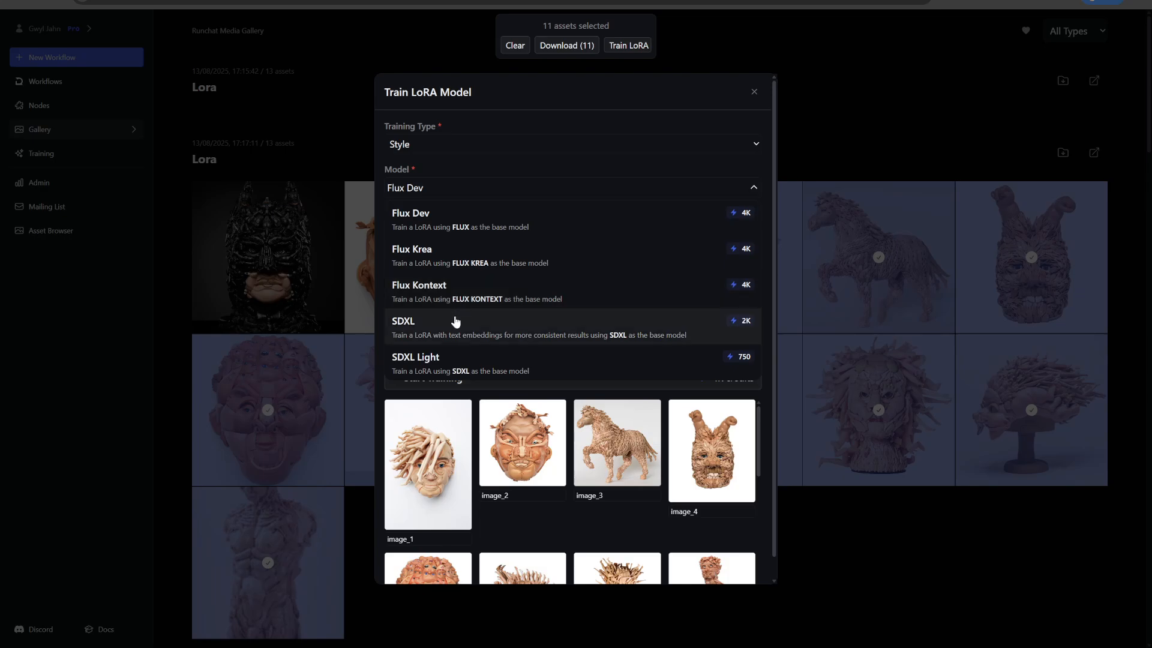
{"action": "scroll", "coordinate": [451, 329], "scroll_direction": "down", "scroll_amount": 1}
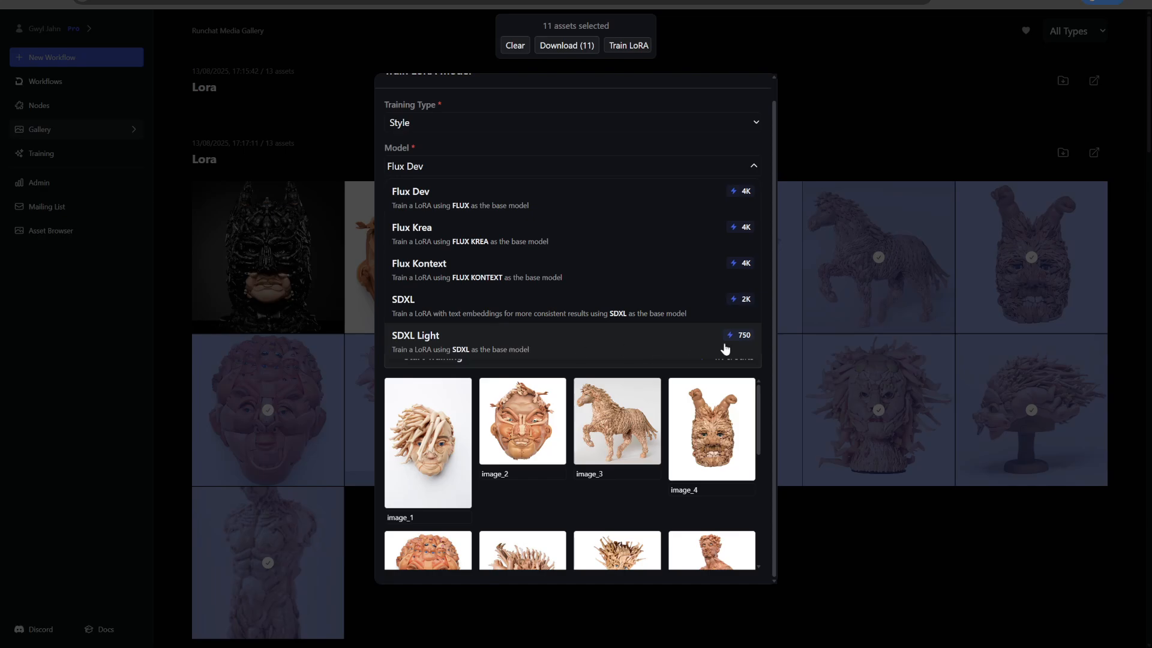
{"action": "left_click", "coordinate": [544, 345]}
{"action": "scroll", "coordinate": [481, 240], "scroll_direction": "up", "scroll_amount": 1}
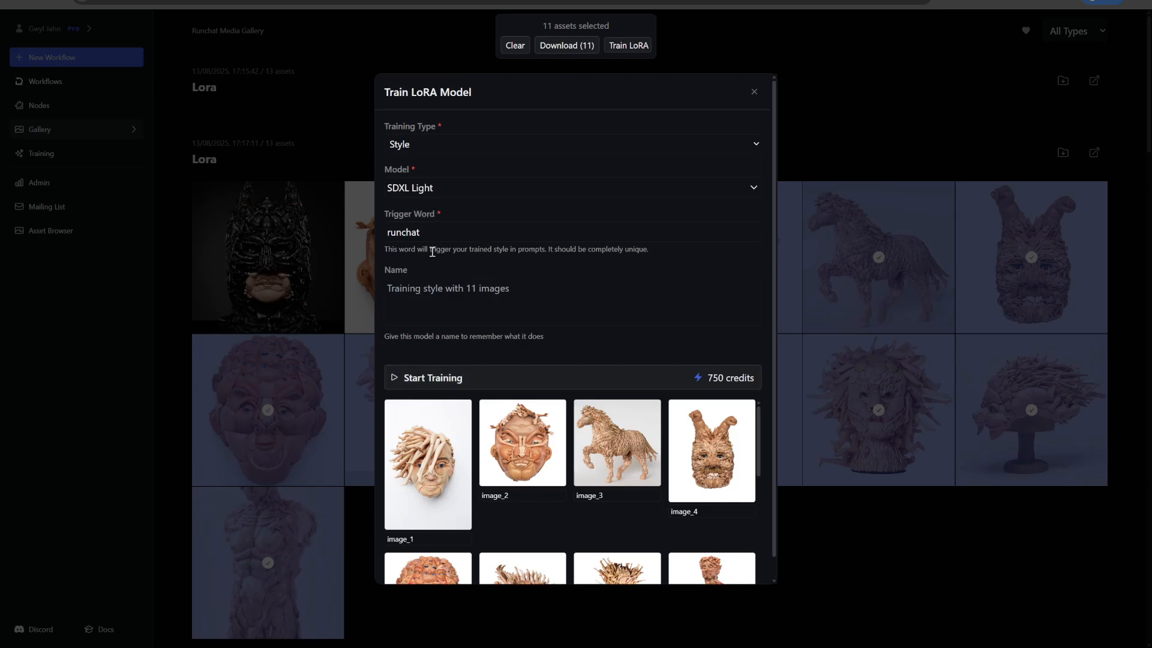
- Set the trigger word for the LoRA training to "RunchatToys"
{"action": "double_click", "coordinate": [401, 232]}
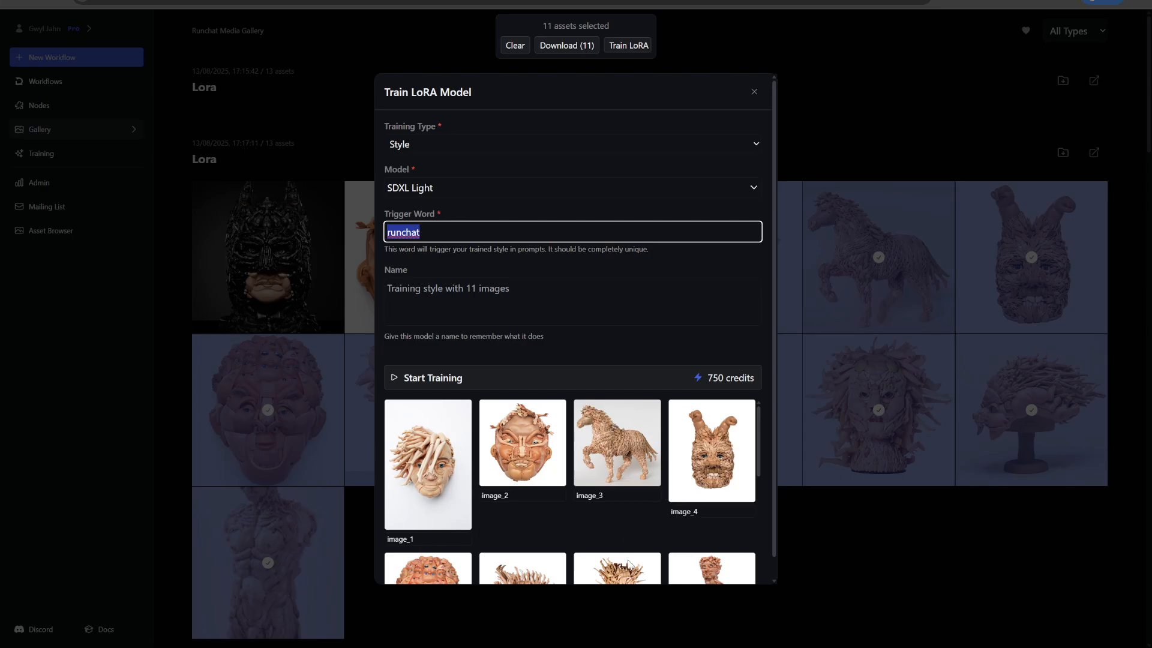
{"action": "left_click", "coordinate": [426, 232]}
{"action": "double_click", "coordinate": [404, 231]}
{"action": "left_click", "coordinate": [429, 231]}
{"action": "type", "text": "Toys"}
{"action": "left_click_drag", "start_coordinate": [390, 233], "coordinate": [385, 236]}
{"action": "type", "text": "R"}
{"action": "left_click", "coordinate": [450, 237]}
- Name the LoRA model "Freya Jobbins Sculptures" and start the training
{"action": "left_click", "coordinate": [459, 282]}
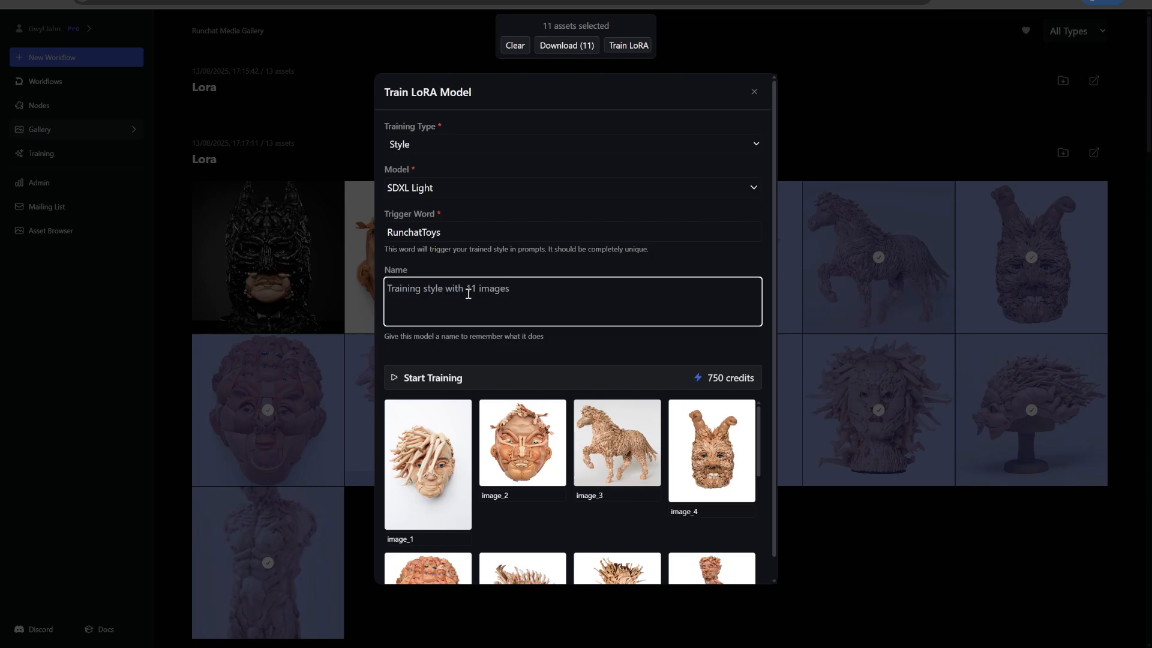
{"action": "type", "text": "Freya Jobbins Sculptures"}
{"action": "left_click", "coordinate": [454, 378]}
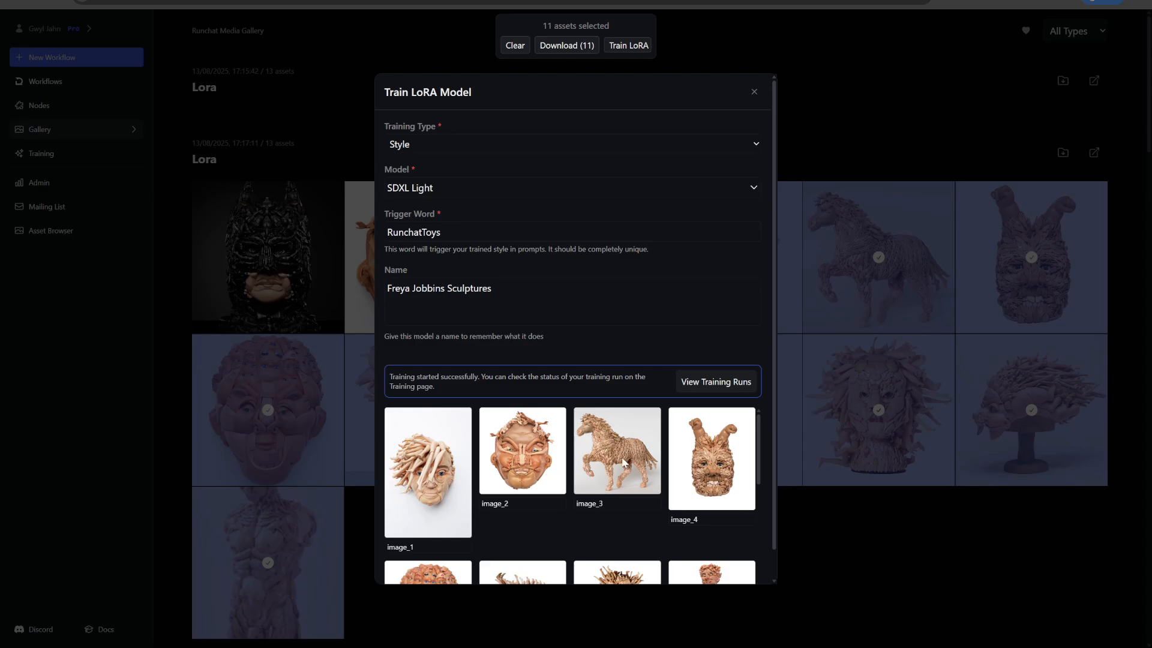
{"action": "scroll", "coordinate": [559, 475], "scroll_direction": "down", "scroll_amount": 5}
{"action": "scroll", "coordinate": [633, 474], "scroll_direction": "up", "scroll_amount": 4}
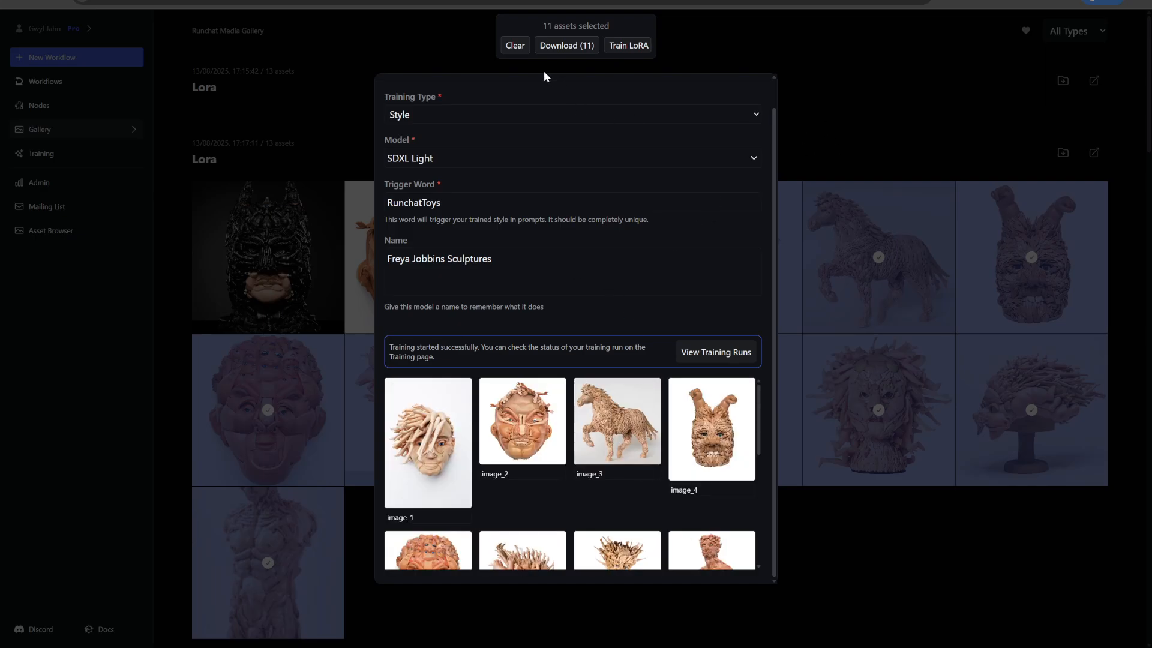
- Clear the gallery selection and reselect the Lora images for another training, leaving out the black Batman bust and the duplicate face
{"action": "left_click", "coordinate": [514, 45]}
{"action": "left_click", "coordinate": [415, 253]}
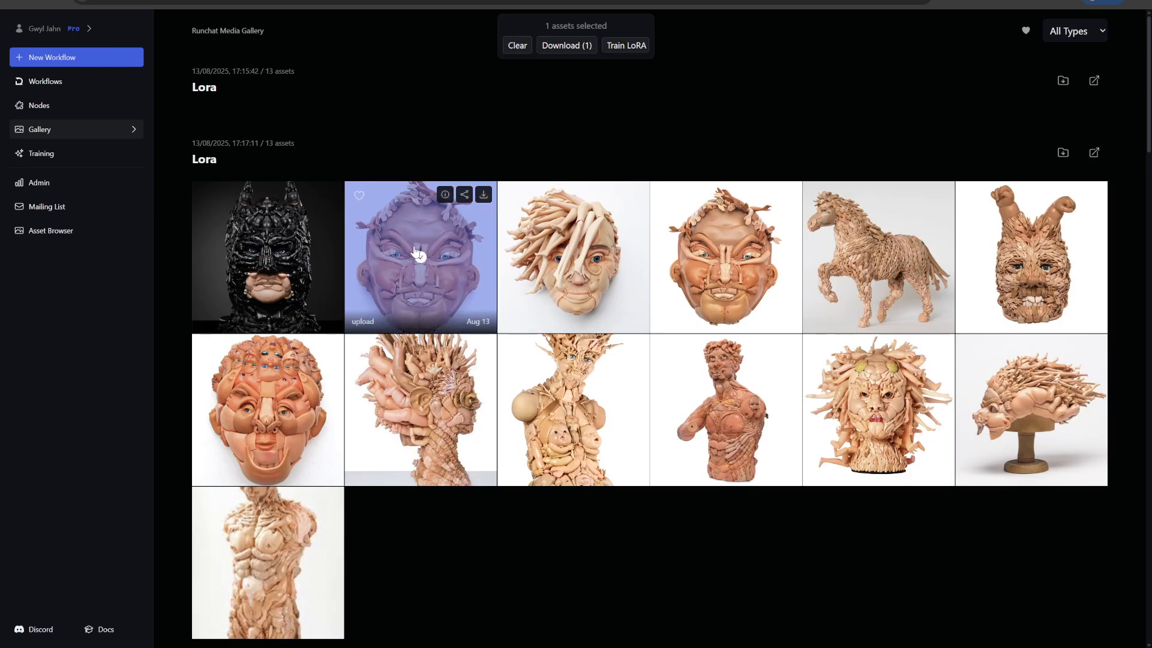
{"action": "left_click", "coordinate": [415, 253]}
{"action": "left_click", "coordinate": [561, 257]}
{"action": "left_click", "coordinate": [726, 256]}
{"action": "left_click", "coordinate": [877, 256]}
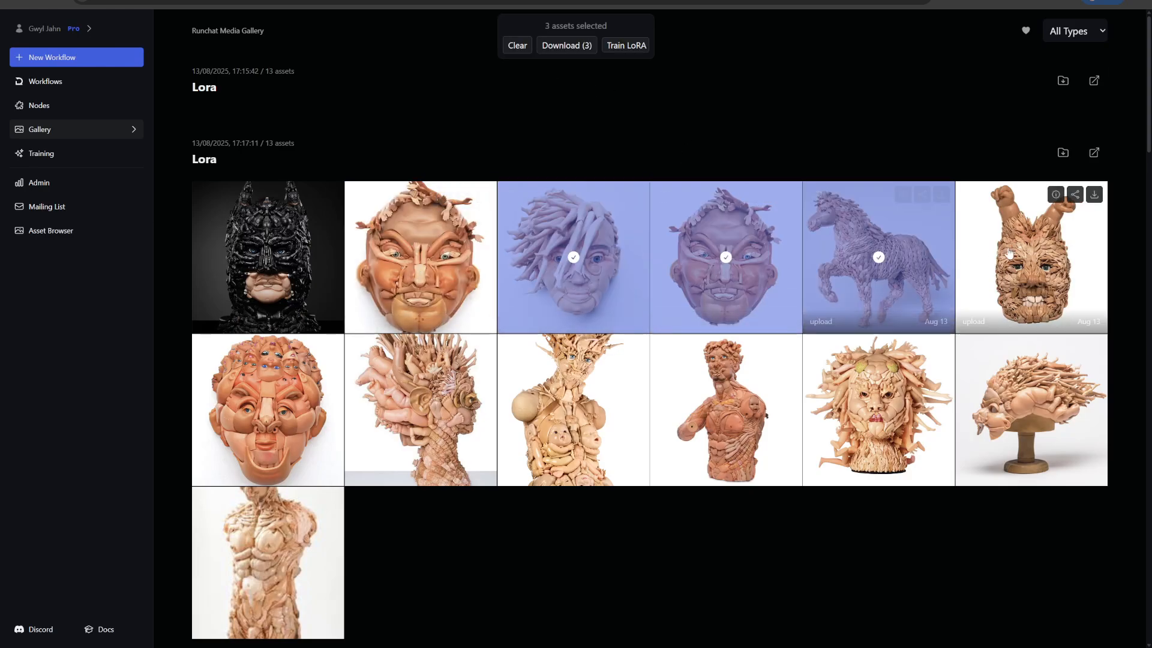
{"action": "left_click", "coordinate": [1009, 252]}
{"action": "left_click", "coordinate": [1031, 410]}
{"action": "left_click", "coordinate": [878, 410]}
{"action": "left_click", "coordinate": [726, 410]}
{"action": "left_click", "coordinate": [573, 409]}
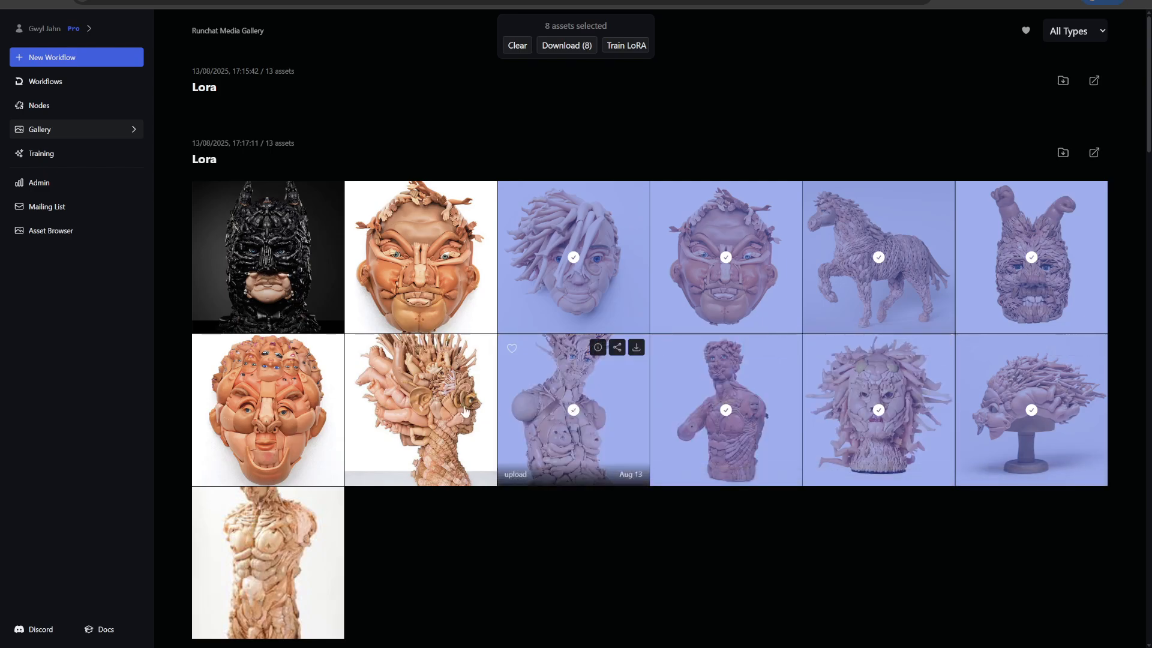
{"action": "left_click", "coordinate": [267, 410]}
{"action": "left_click", "coordinate": [268, 562]}
{"action": "left_click", "coordinate": [446, 413]}
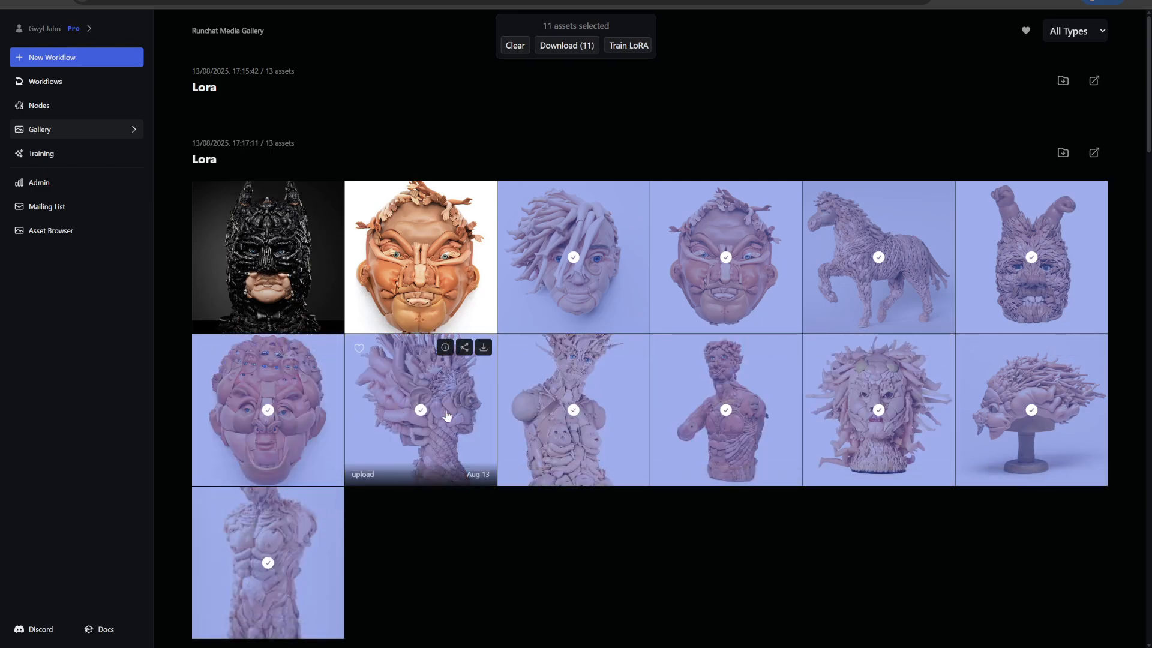
- Set up a Flux Dev style LoRA training for the selected images with the trigger word "RunchatToys"
{"action": "left_click", "coordinate": [629, 45]}
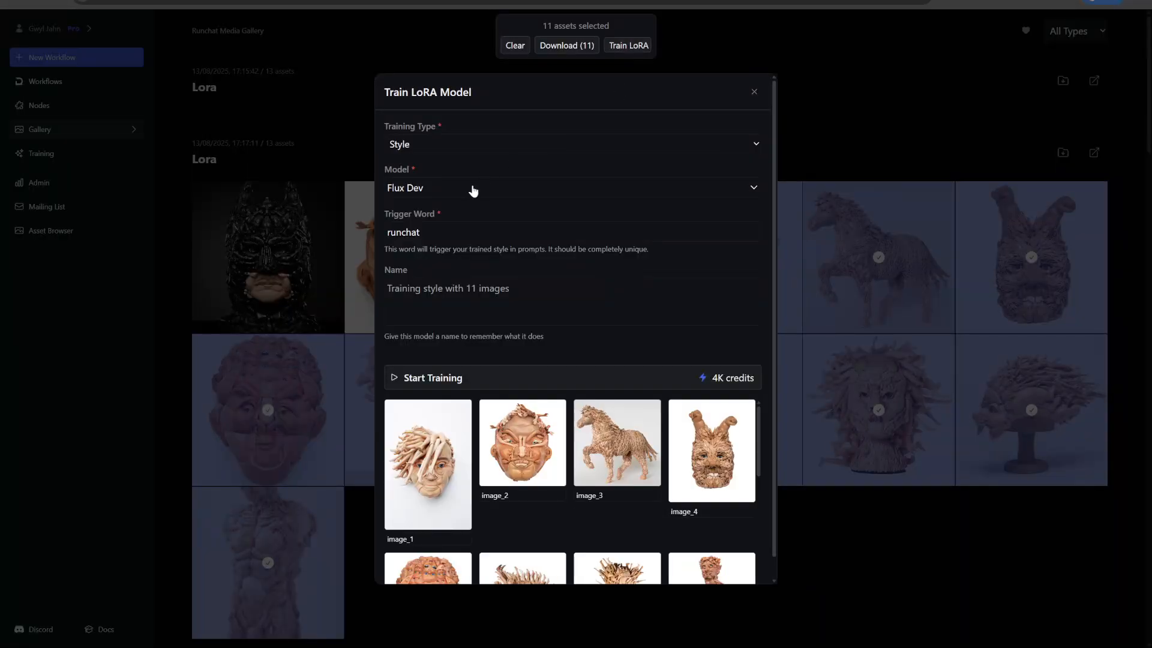
{"action": "double_click", "coordinate": [408, 232]}
{"action": "type", "text": "RunchatToys"}
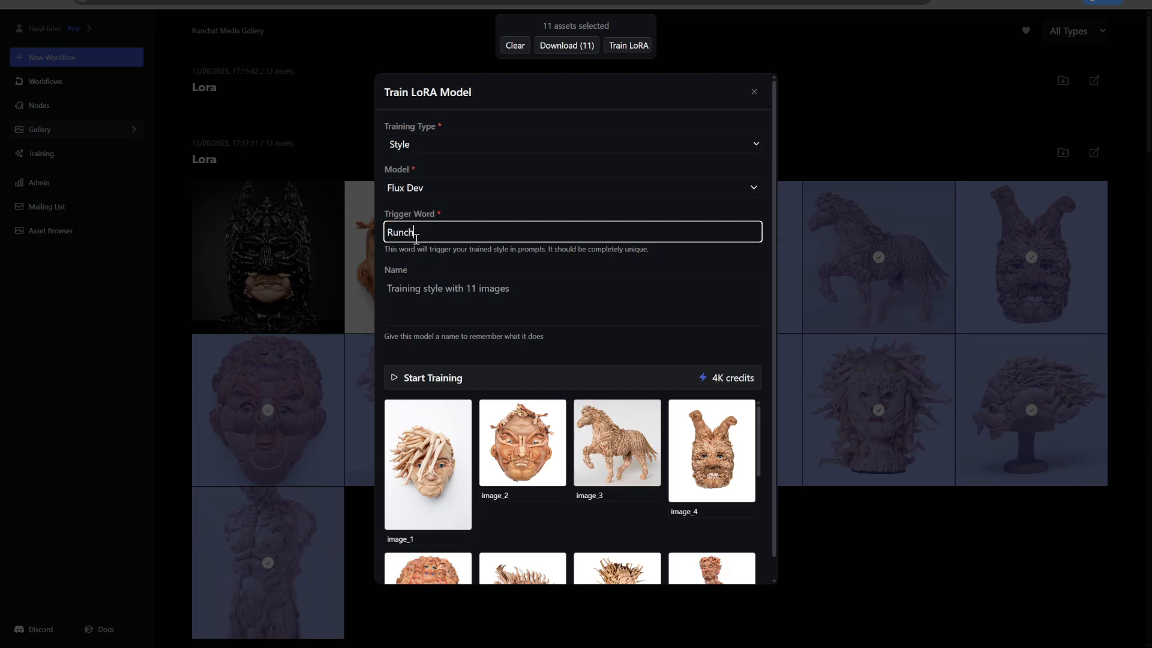
- Name the LoRA model "Freya Jobbins (Flux)" and start the training
{"action": "left_click", "coordinate": [430, 297]}
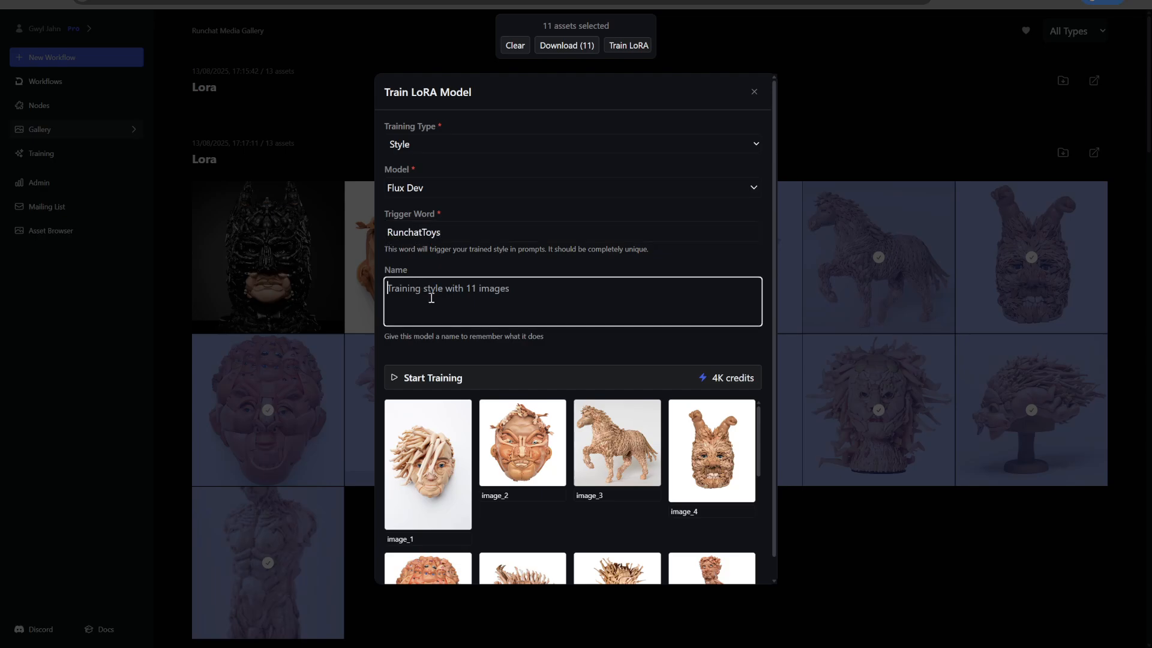
{"action": "type", "text": "Freya Jobbins (Flux"}
{"action": "left_click", "coordinate": [448, 380]}
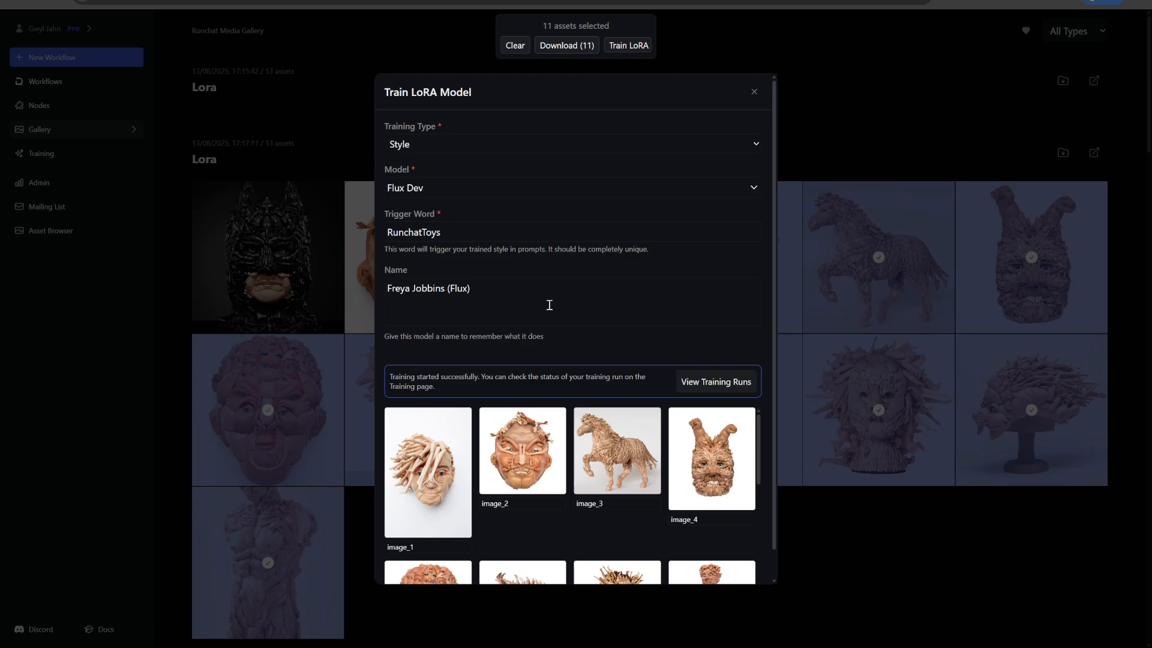
- View the training runs and check the training logs of the Freya Jobbins (Flux) model
{"action": "left_click", "coordinate": [714, 388]}
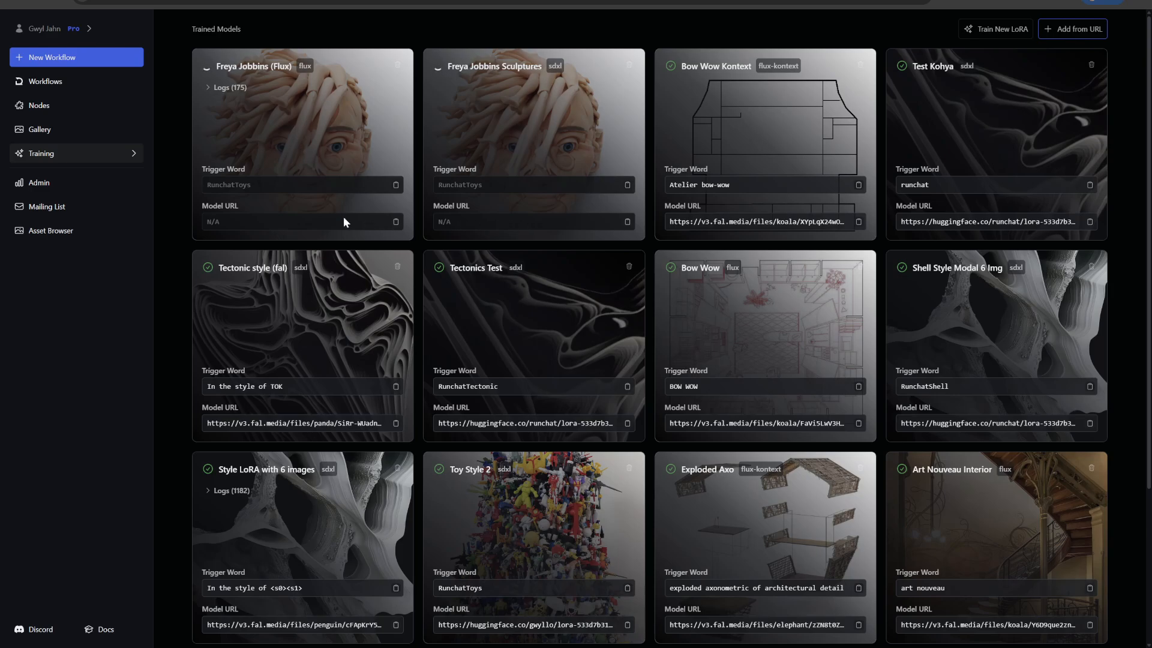
{"action": "left_click", "coordinate": [221, 88]}
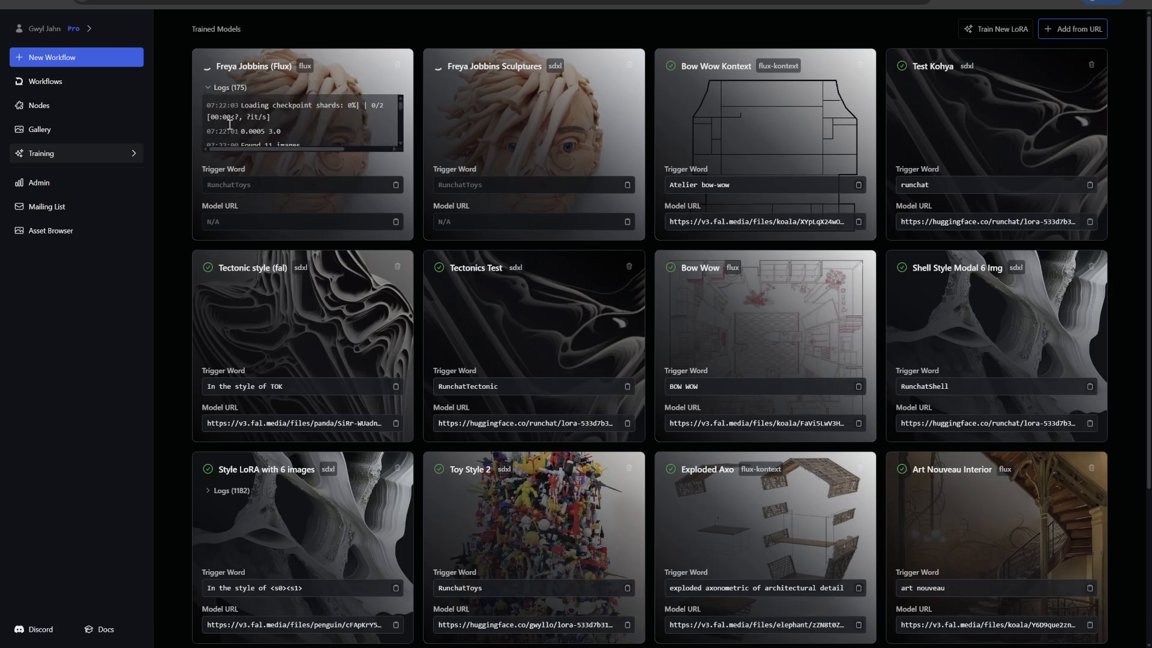
{"action": "left_click", "coordinate": [231, 89]}
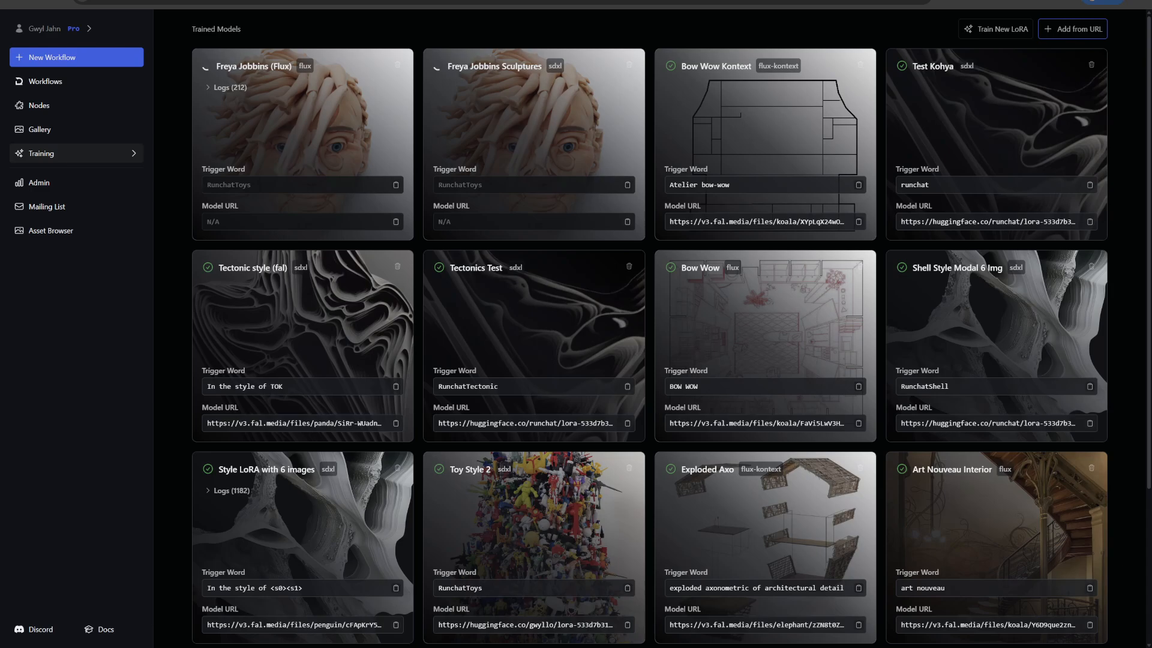
{"action": "key", "text": "Tab"}
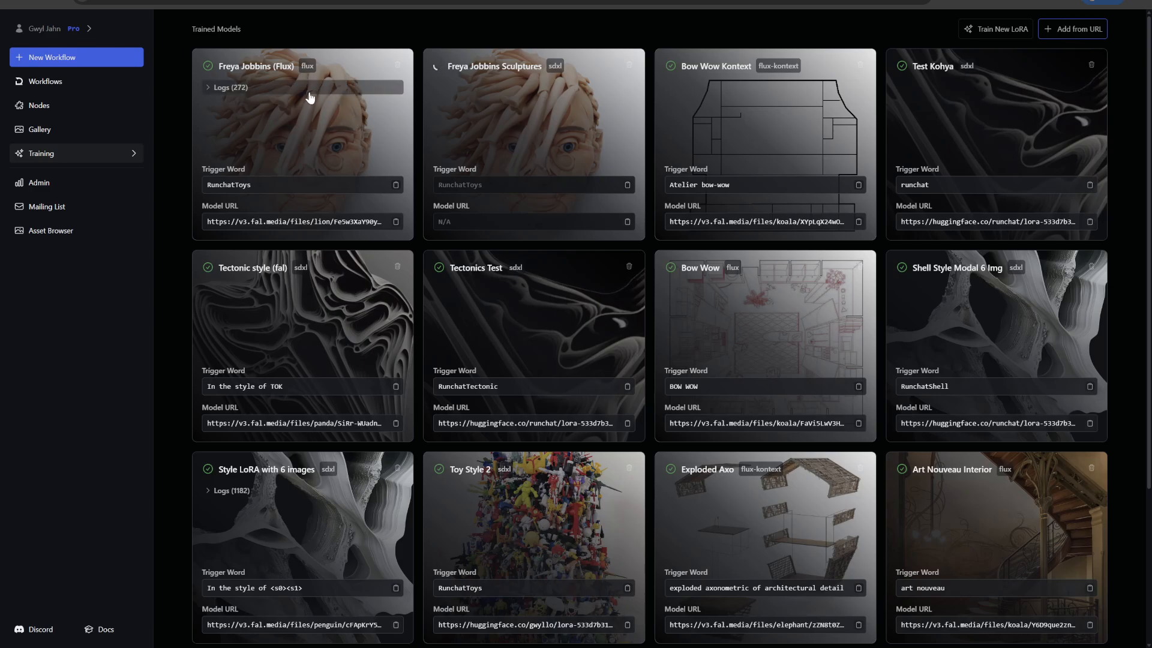
- Create a new blank workflow from scratch and dismiss the introductory hint
{"action": "left_click", "coordinate": [53, 58]}
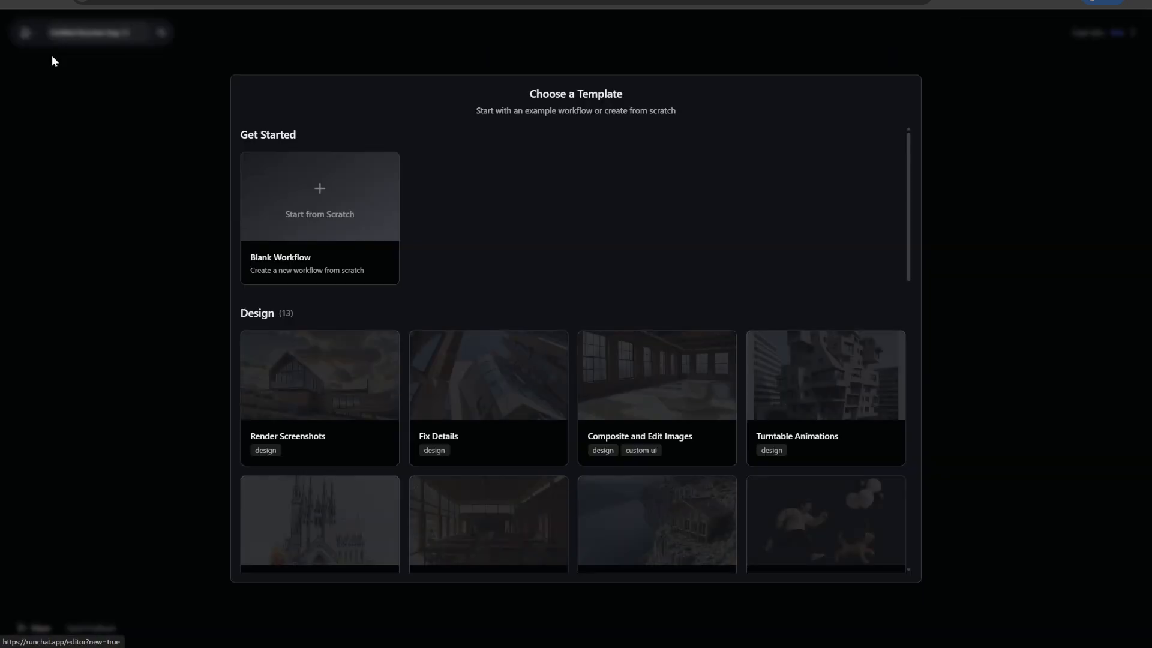
{"action": "left_click", "coordinate": [316, 204]}
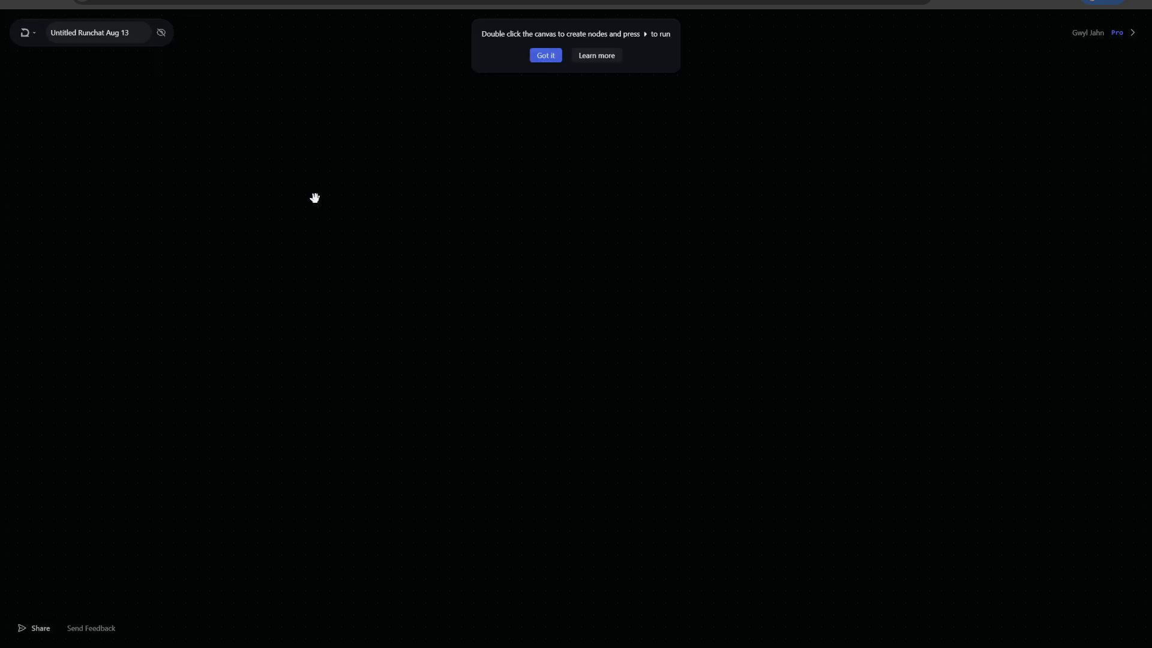
{"action": "left_click", "coordinate": [546, 57]}
- Find the Flux LoRA generative model and add it as a node on the canvas
{"action": "double_click", "coordinate": [511, 181]}
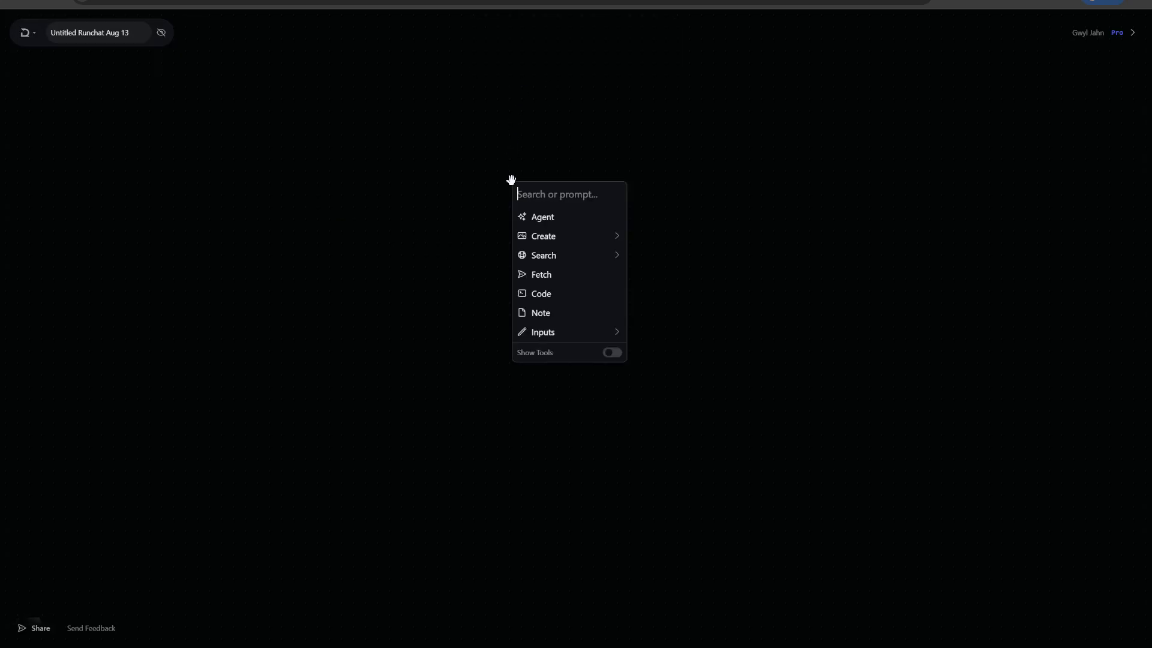
{"action": "type", "text": "flux l"}
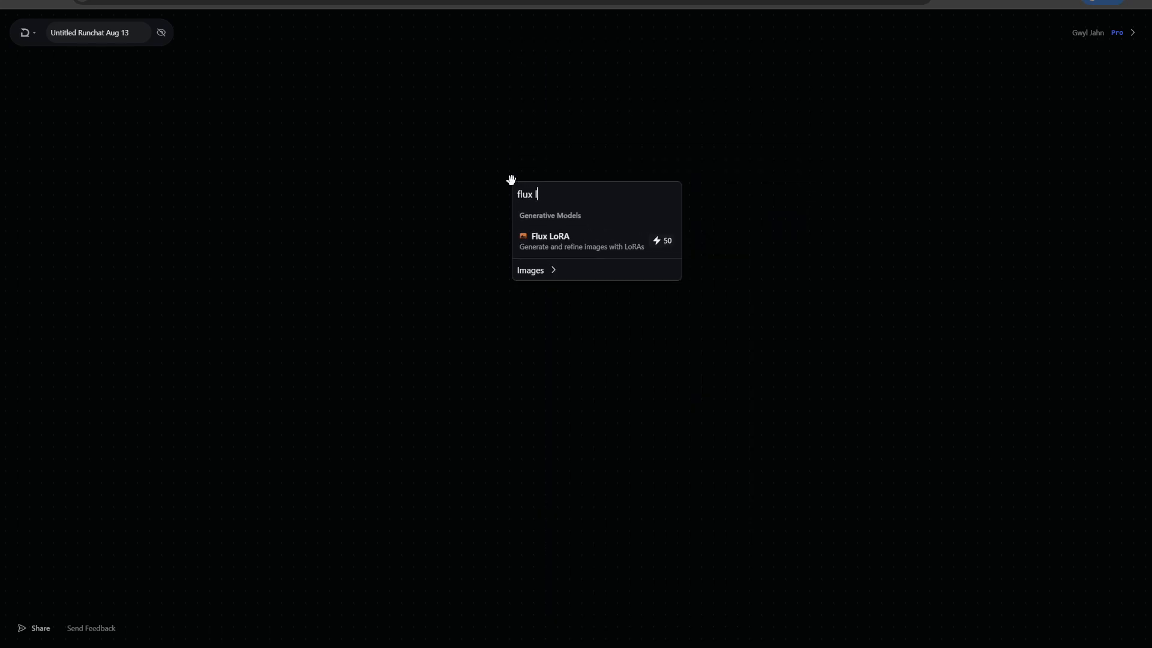
{"action": "left_click", "coordinate": [552, 238]}
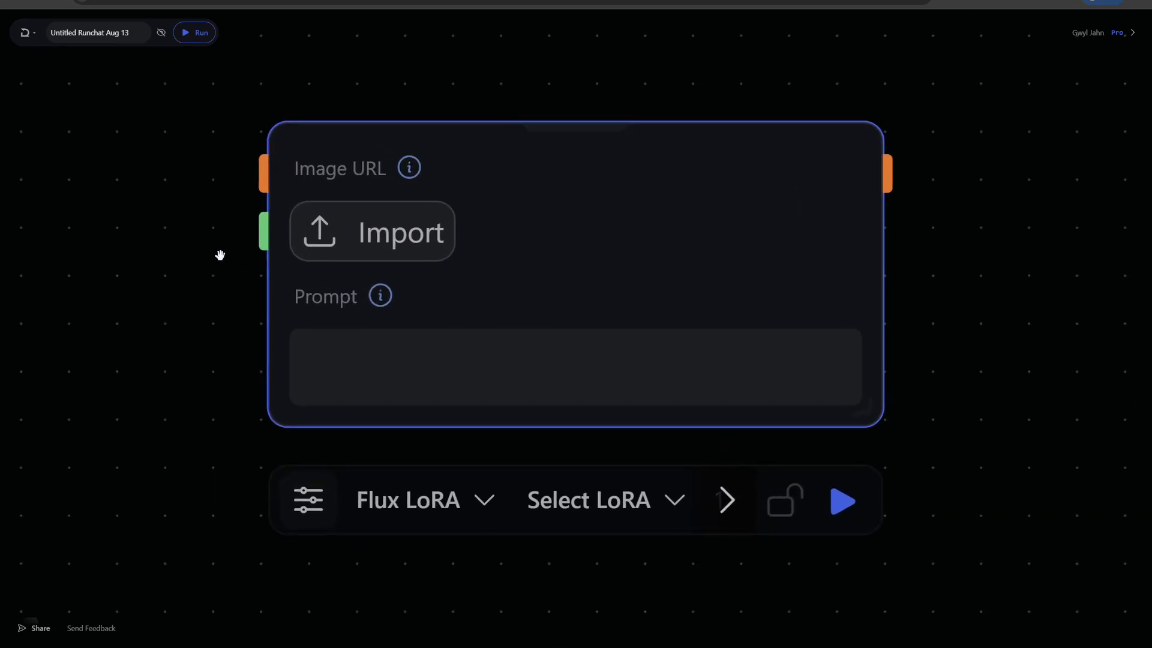
- Select the Freya Jobbins (Flux) LoRA for the Flux LoRA node and check its trigger word in the LoRA list
{"action": "scroll", "coordinate": [154, 286], "scroll_direction": "down", "scroll_amount": 3}
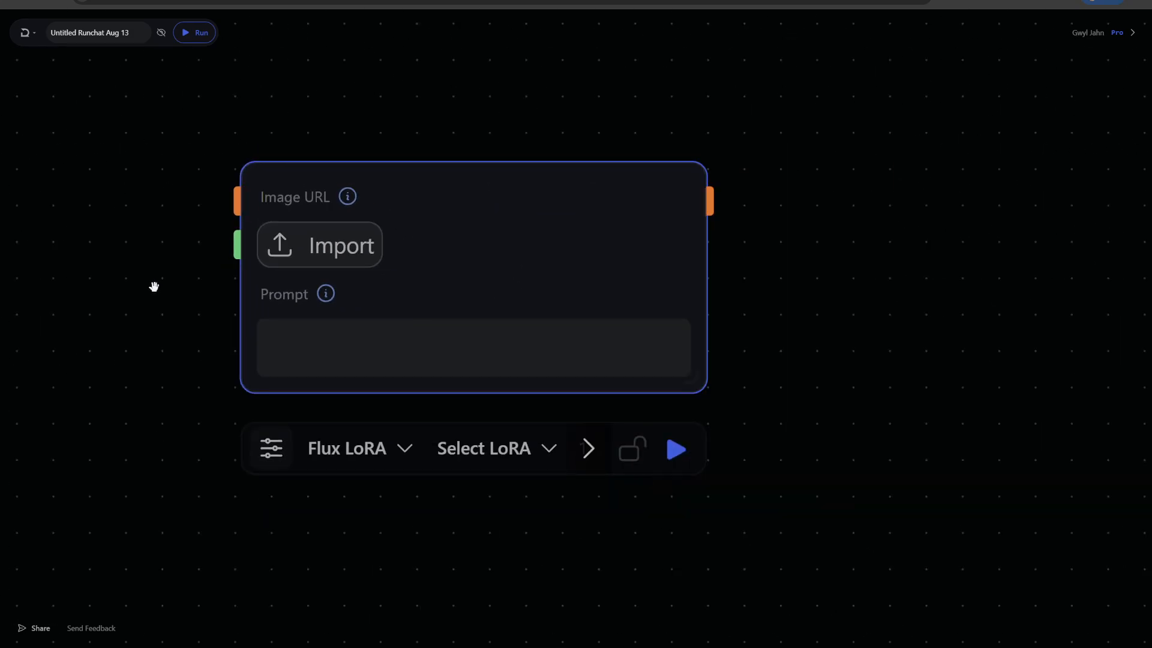
{"action": "left_click", "coordinate": [512, 447]}
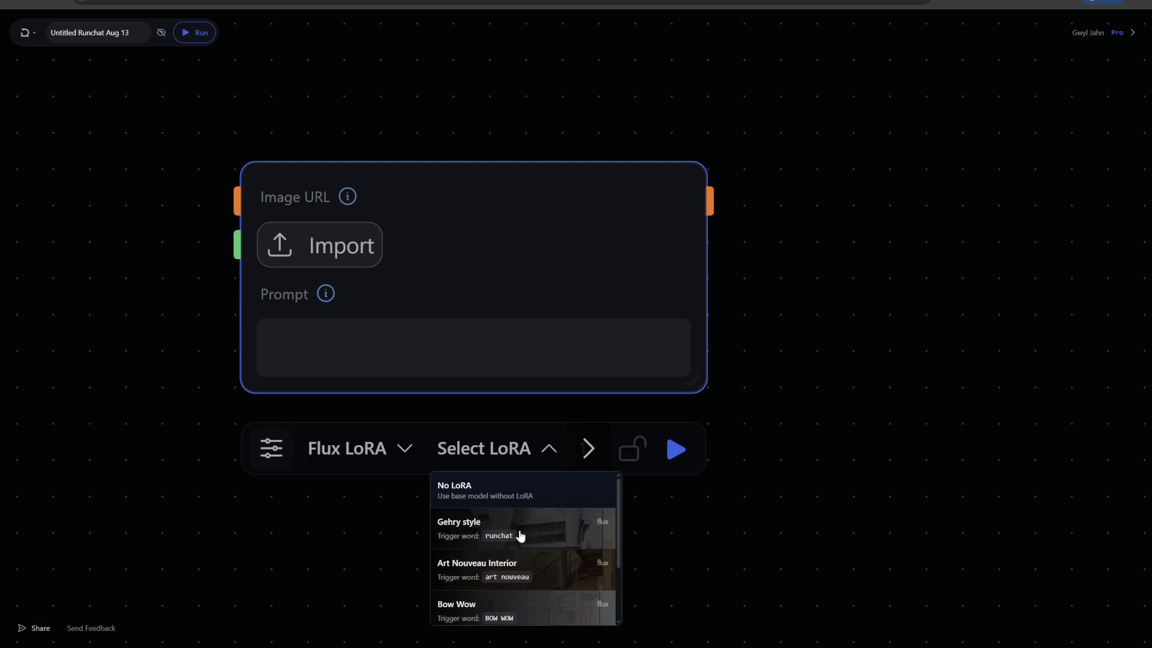
{"action": "scroll", "coordinate": [522, 538], "scroll_direction": "down", "scroll_amount": 2}
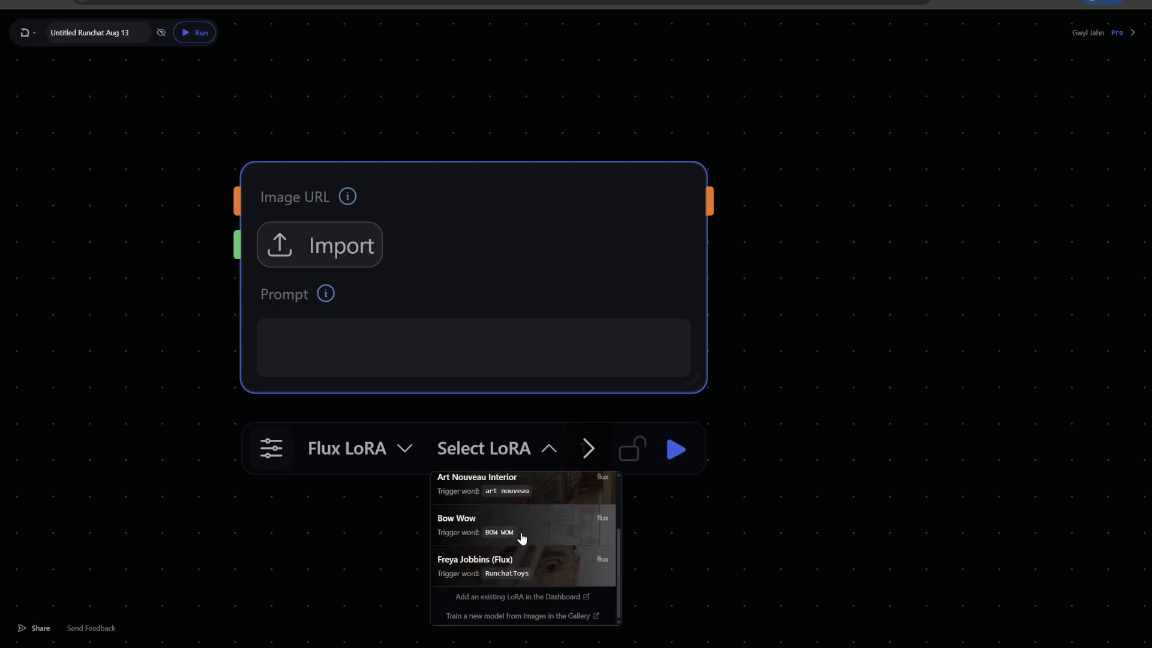
{"action": "left_click", "coordinate": [503, 568]}
{"action": "left_click", "coordinate": [510, 455]}
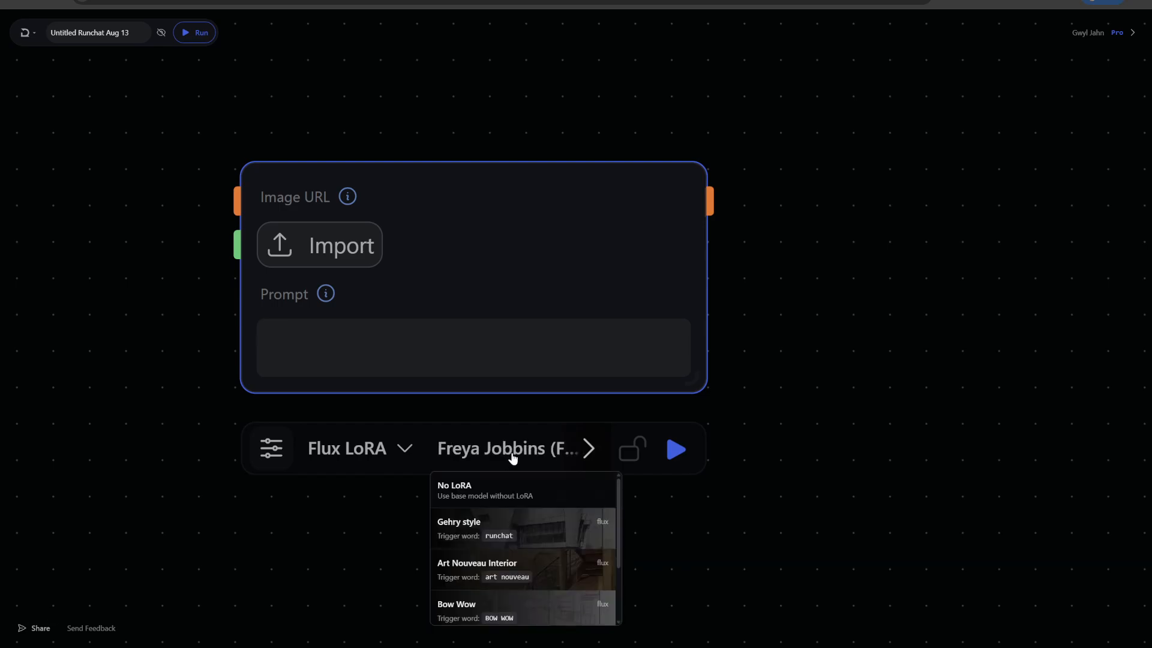
{"action": "scroll", "coordinate": [515, 540], "scroll_direction": "down", "scroll_amount": 2}
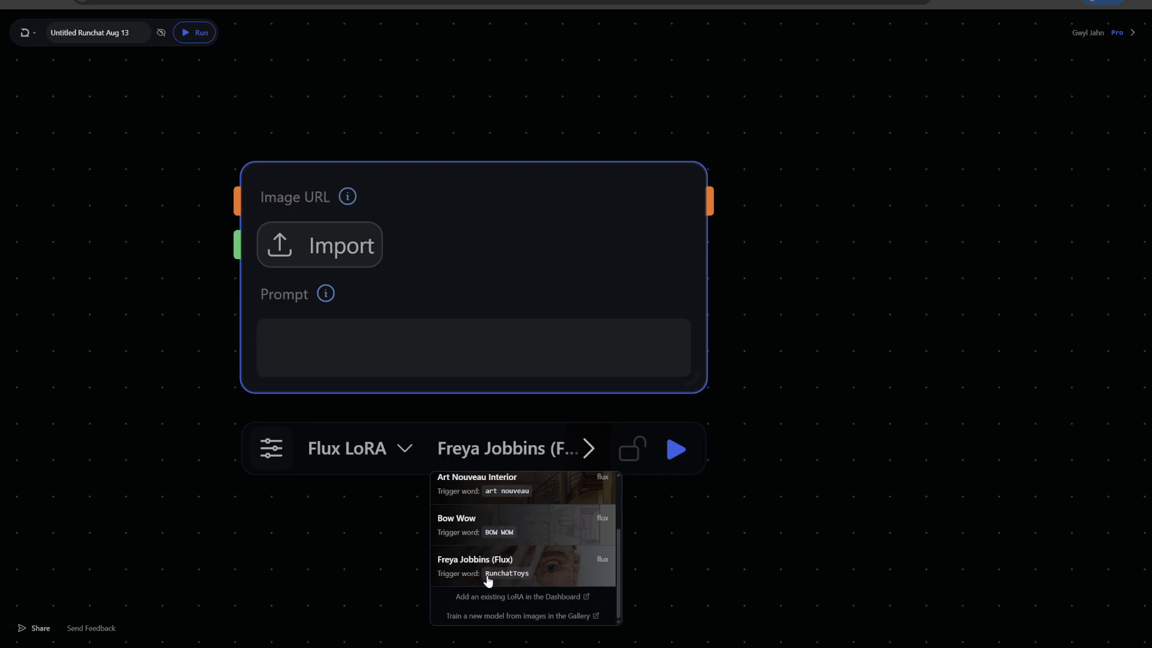
- Enter "RunchatToys" as the prompt of the Flux LoRA node and run the node
{"action": "left_click", "coordinate": [320, 358]}
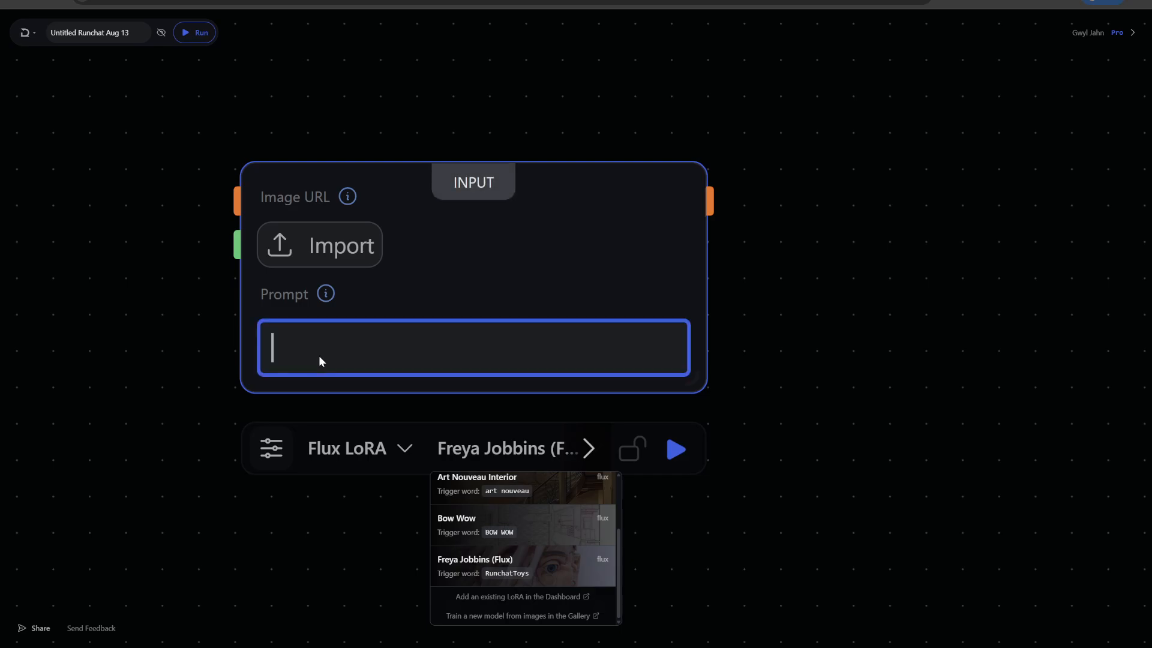
{"action": "type", "text": "RunchatToys"}
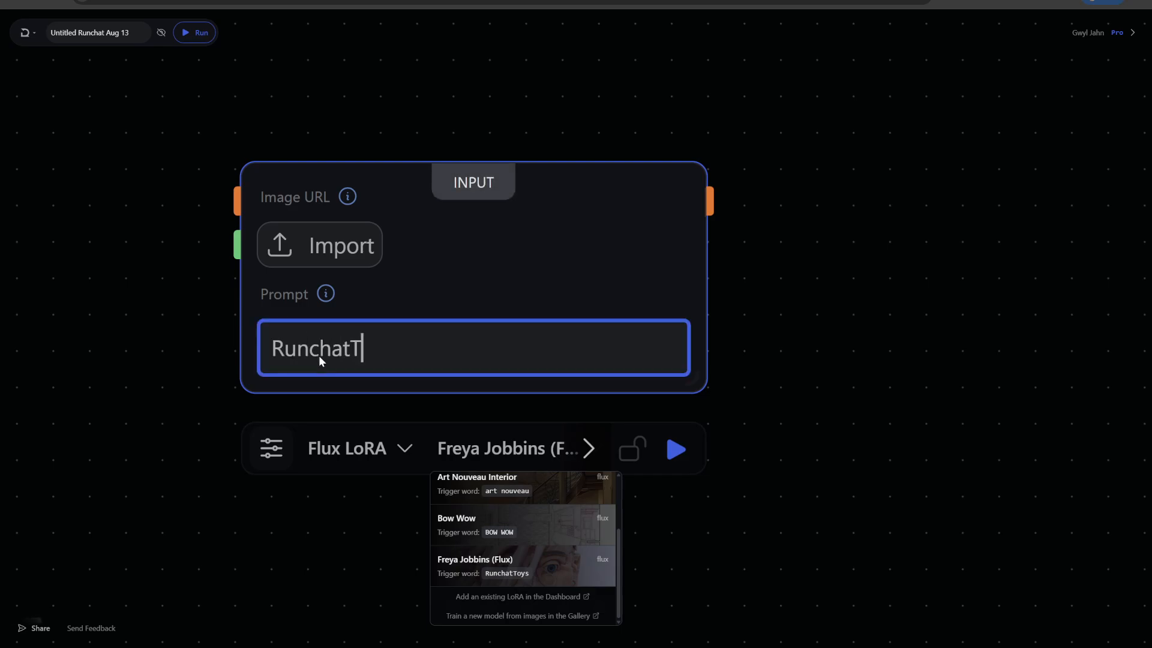
{"action": "left_click", "coordinate": [681, 449]}
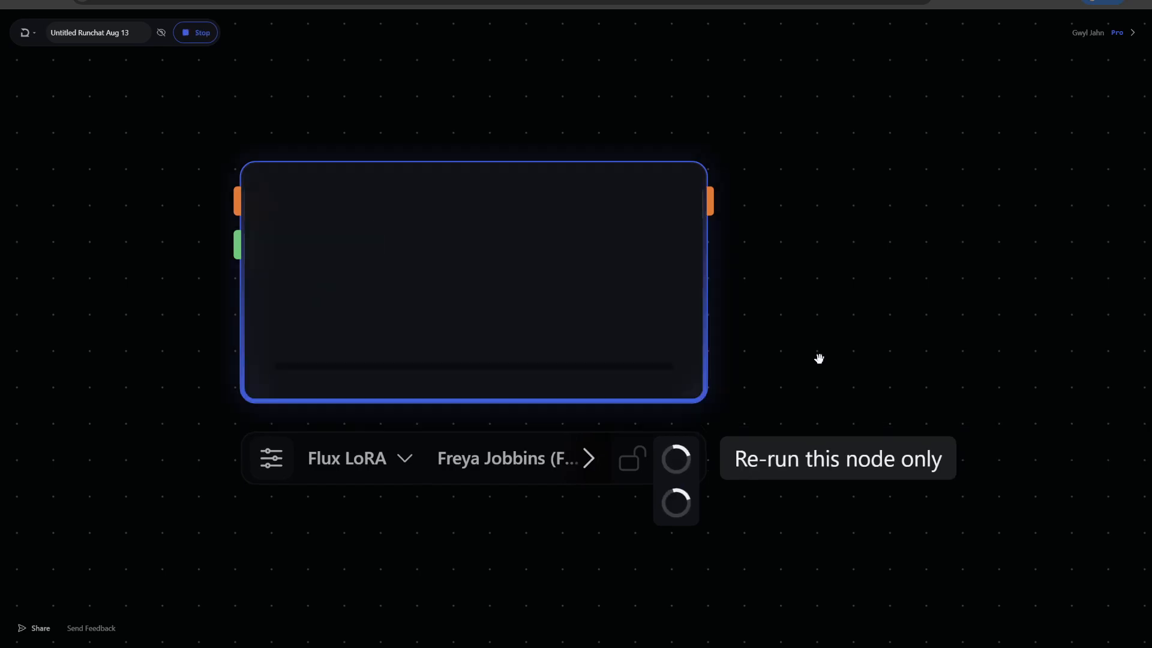
- Enlarge the Flux LoRA node into a square frame that shows the whole generated image
{"action": "scroll", "coordinate": [807, 350], "scroll_direction": "down", "scroll_amount": 3}
{"action": "left_click_drag", "start_coordinate": [810, 326], "coordinate": [725, 272]}
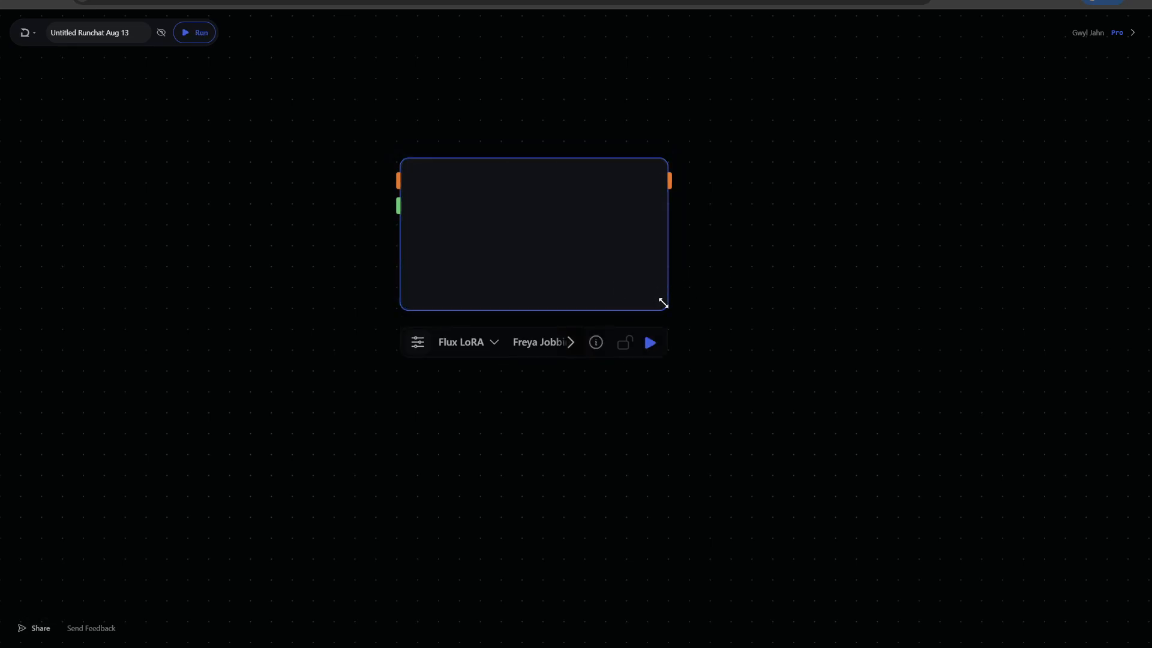
{"action": "left_click_drag", "start_coordinate": [663, 303], "coordinate": [758, 472]}
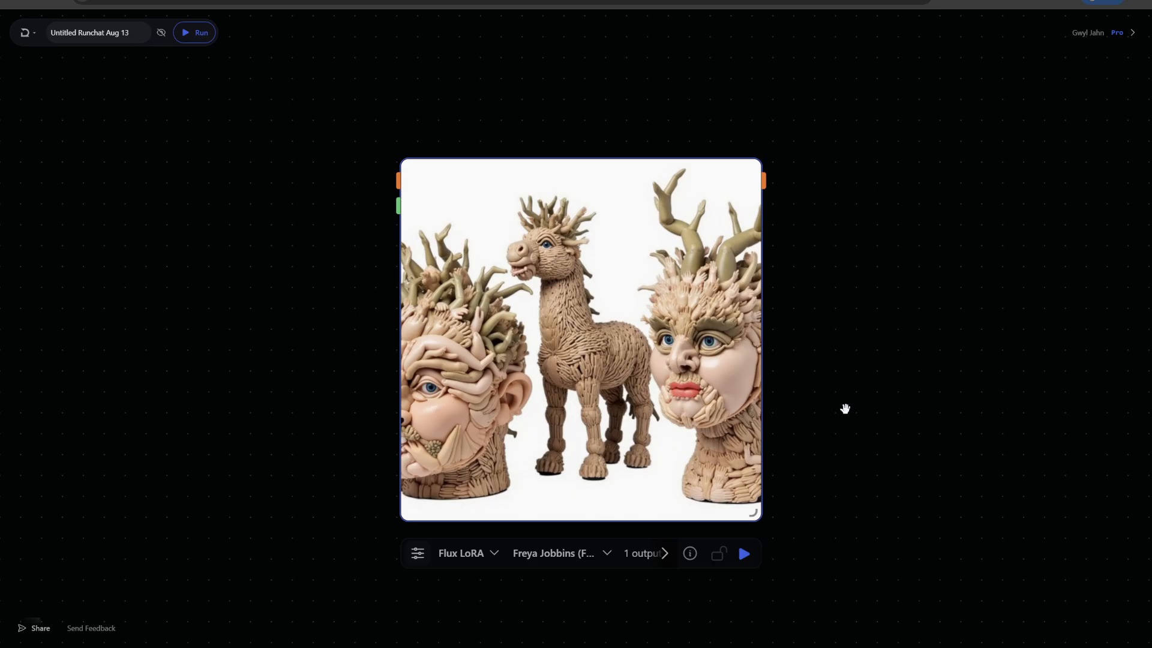
- Extend the Flux LoRA node's prompt to "RunchatToys colourful" and rerun only this node
{"action": "left_click", "coordinate": [579, 170]}
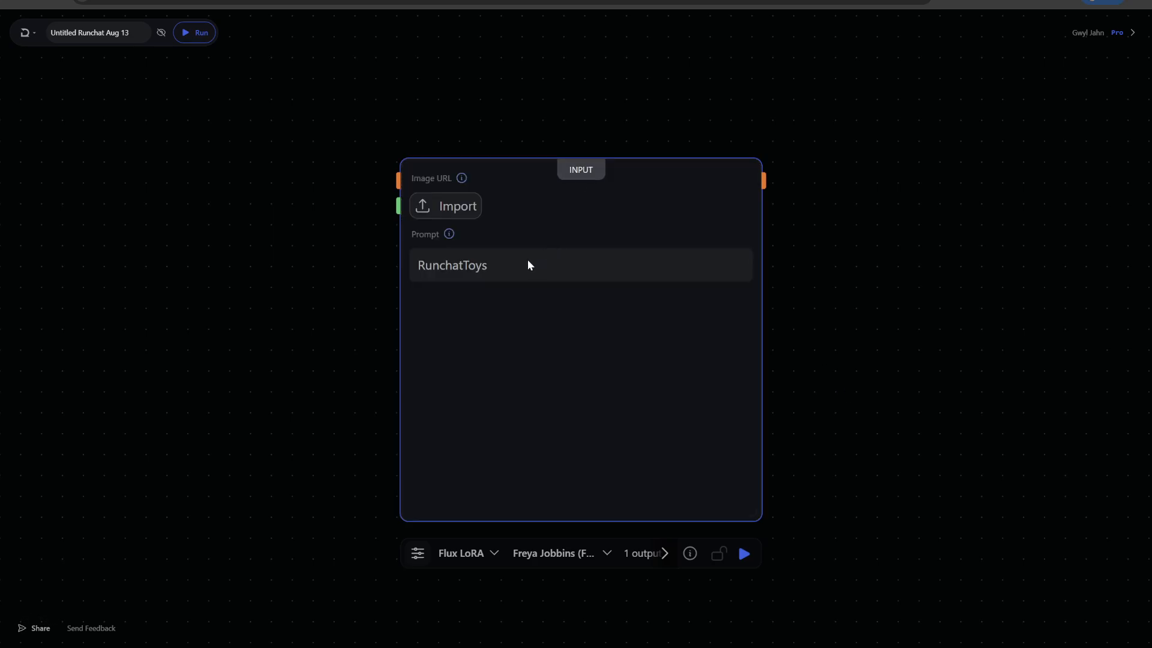
{"action": "left_click", "coordinate": [541, 267]}
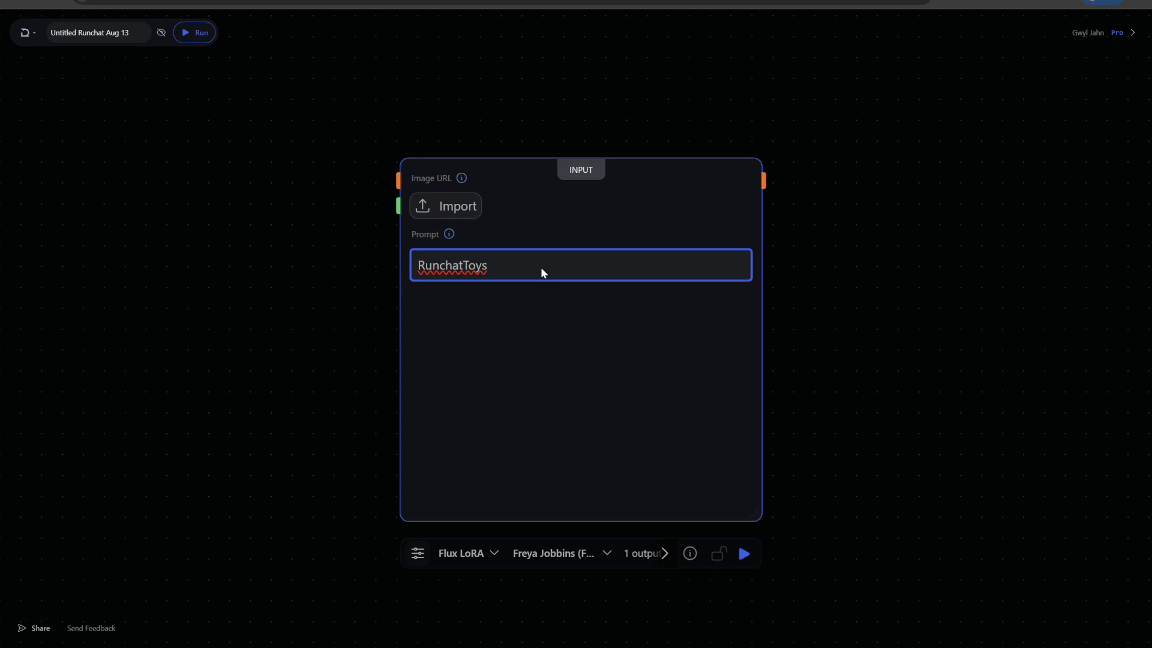
{"action": "type", "text": "colourful"}
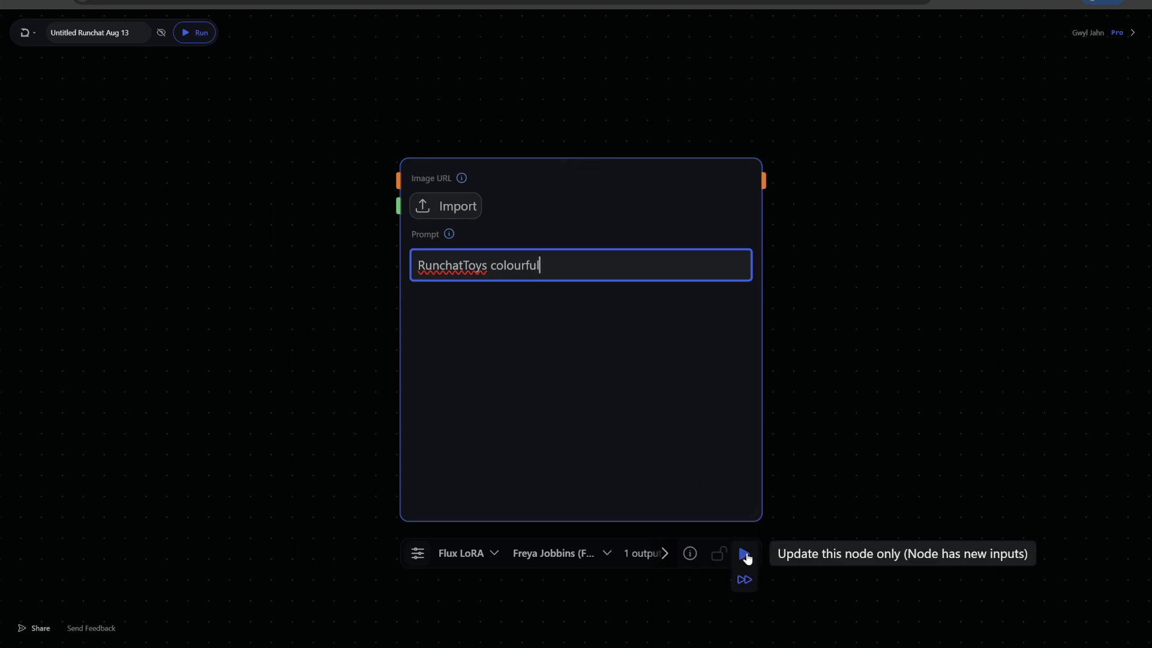
{"action": "left_click", "coordinate": [744, 553]}
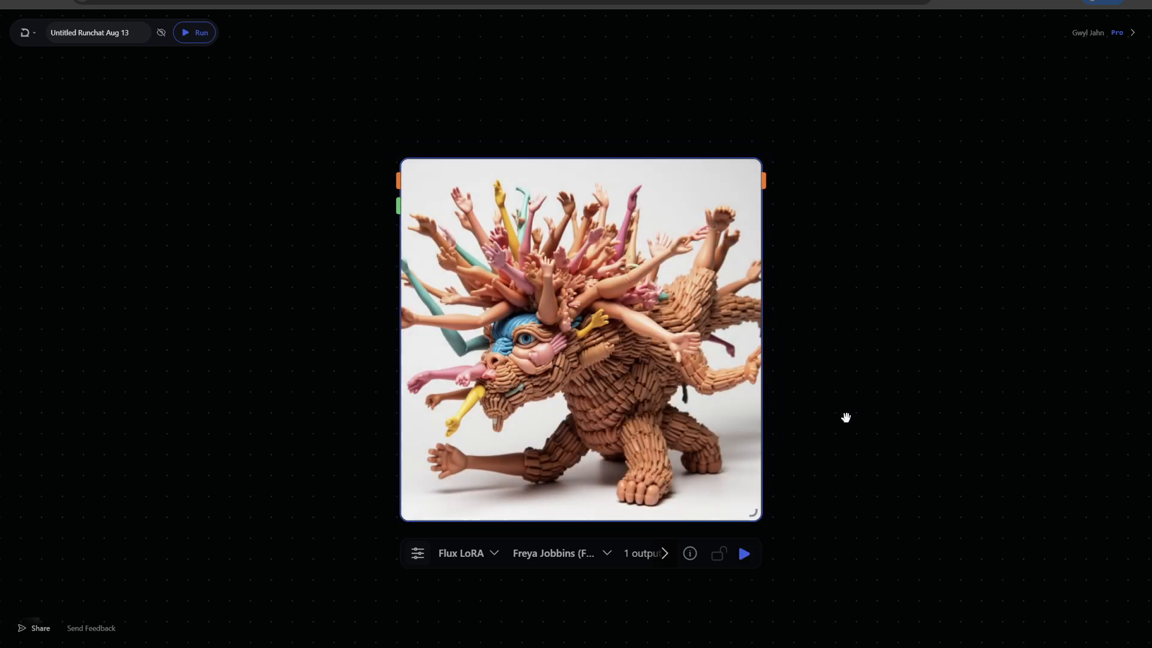
- Move the Flux LoRA node aside and add an Imagen 4 Fast image generation node on the empty canvas beside it
{"action": "mouse_move", "coordinate": [662, 288]}
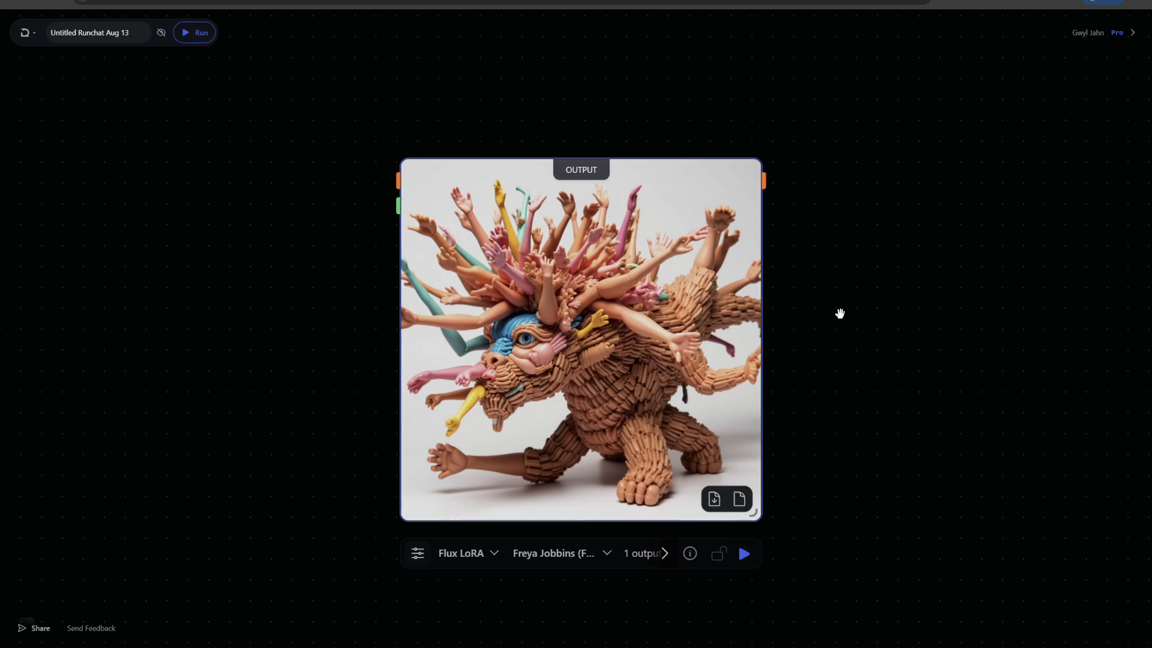
{"action": "scroll", "coordinate": [843, 315], "scroll_direction": "down", "scroll_amount": 3}
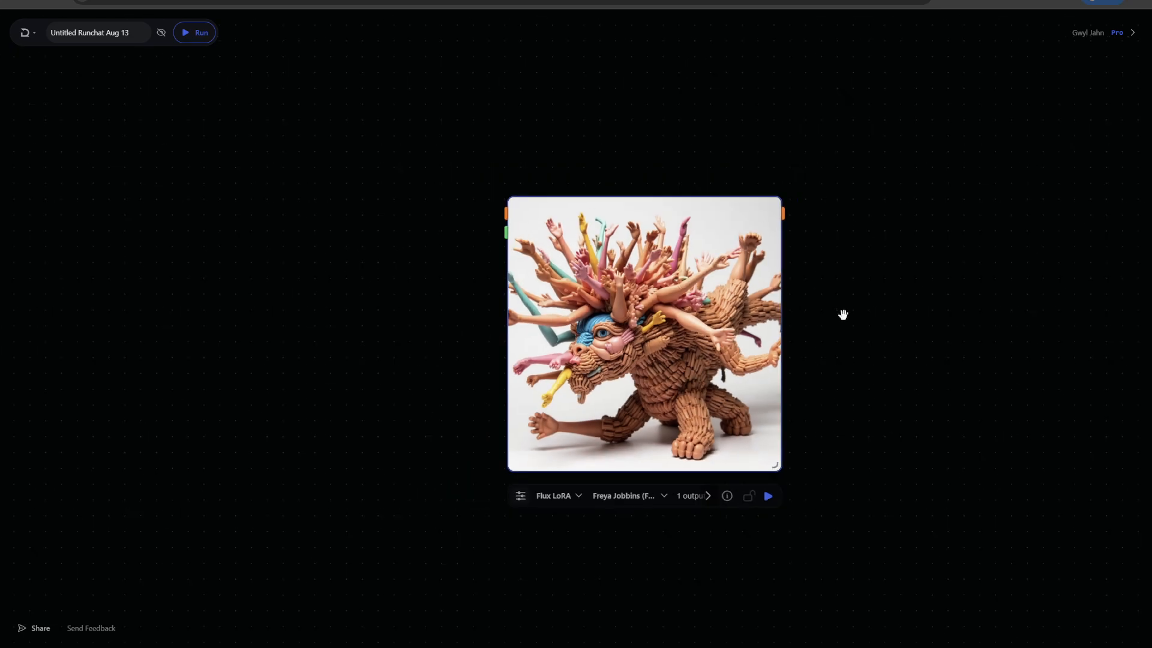
{"action": "mouse_move", "coordinate": [599, 279]}
{"action": "left_click_drag", "start_coordinate": [599, 279], "coordinate": [626, 245]}
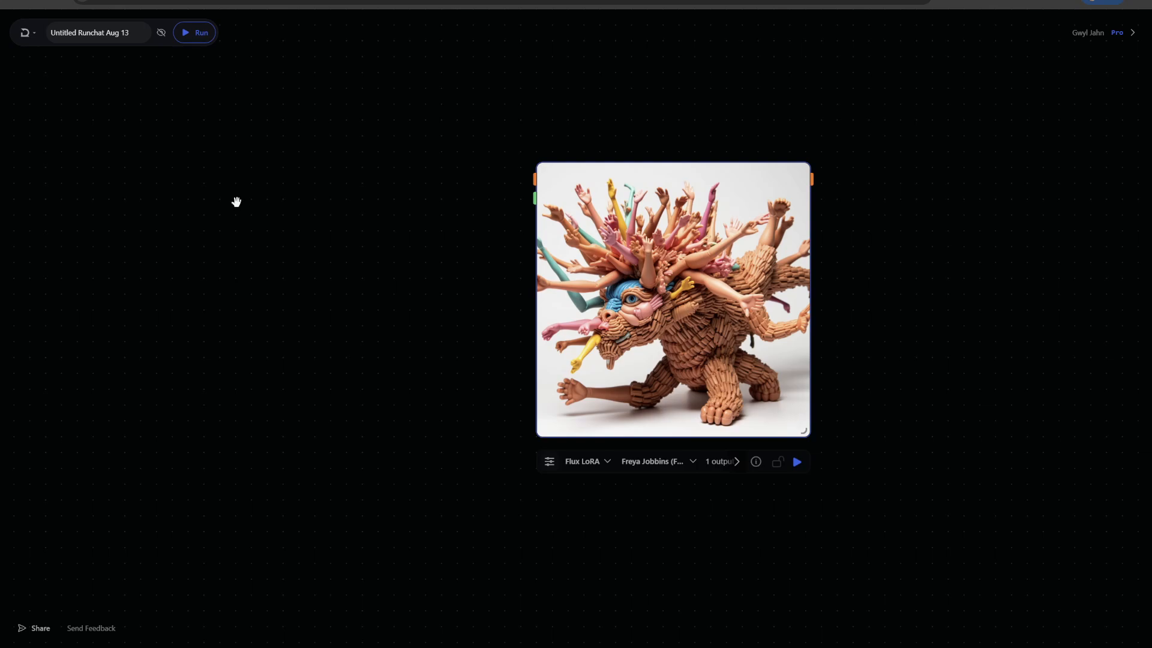
{"action": "double_click", "coordinate": [190, 192]}
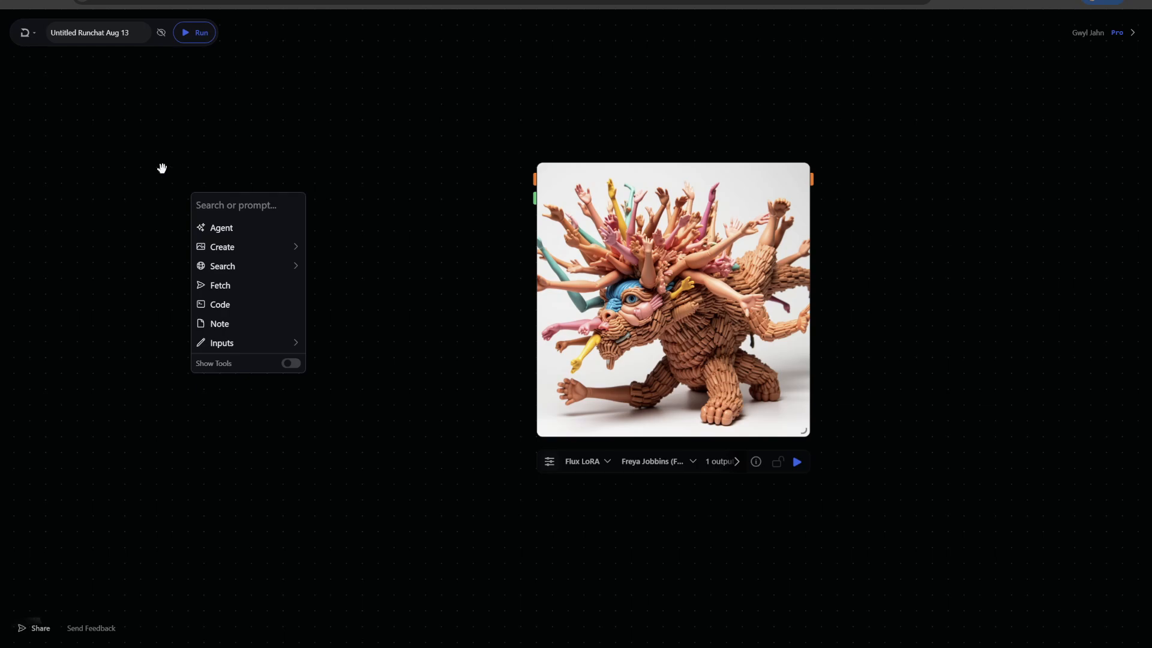
{"action": "mouse_move", "coordinate": [233, 248]}
{"action": "left_click", "coordinate": [331, 248]}
{"action": "left_click", "coordinate": [237, 231]}
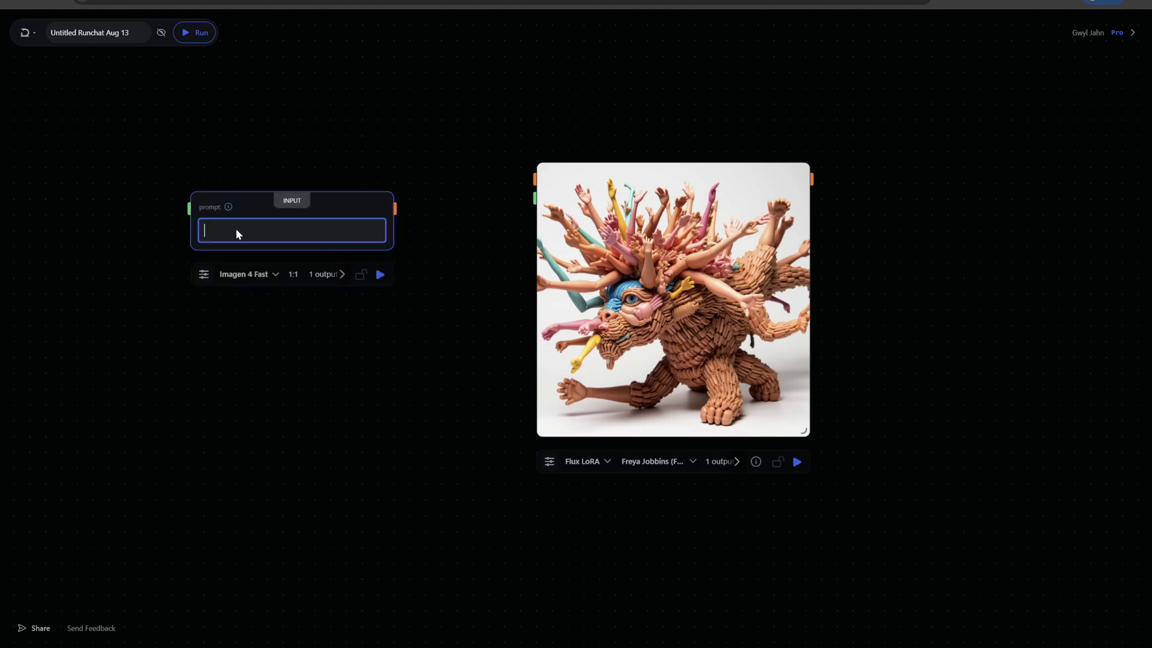
- Set the Imagen 4 Fast node's prompt to "a building by gehry" with 4 variations and run the node
{"action": "type", "text": "a building byu g"}
{"action": "type", "text": "geh"}
{"action": "left_click", "coordinate": [319, 273]}
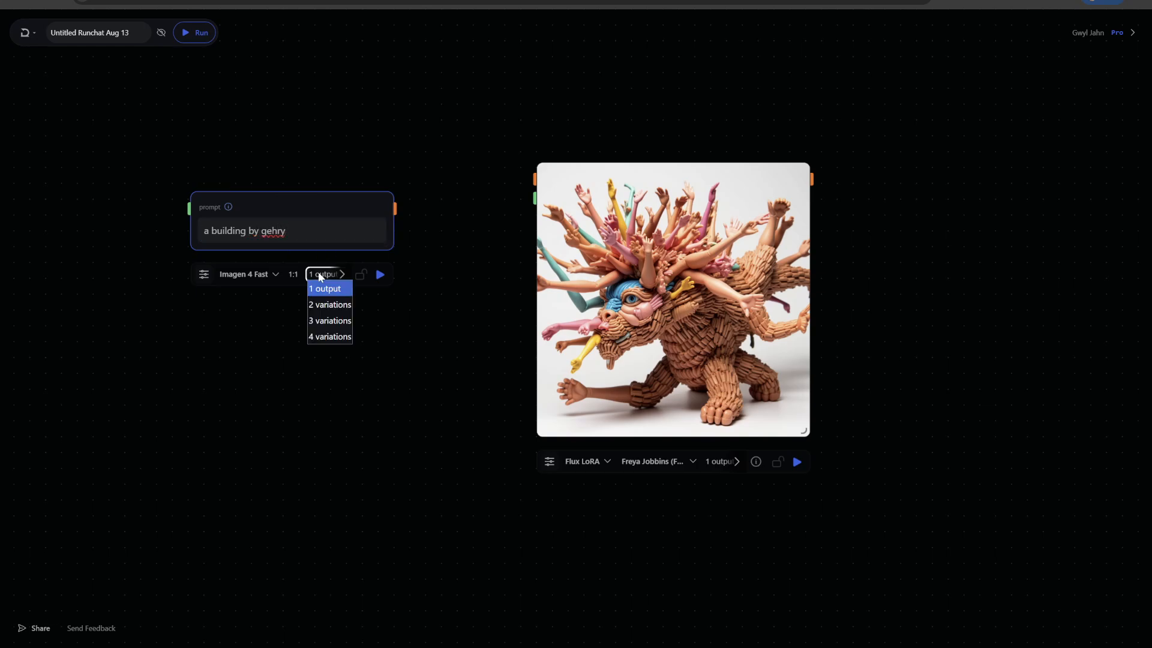
{"action": "left_click", "coordinate": [328, 334]}
{"action": "left_click", "coordinate": [379, 273]}
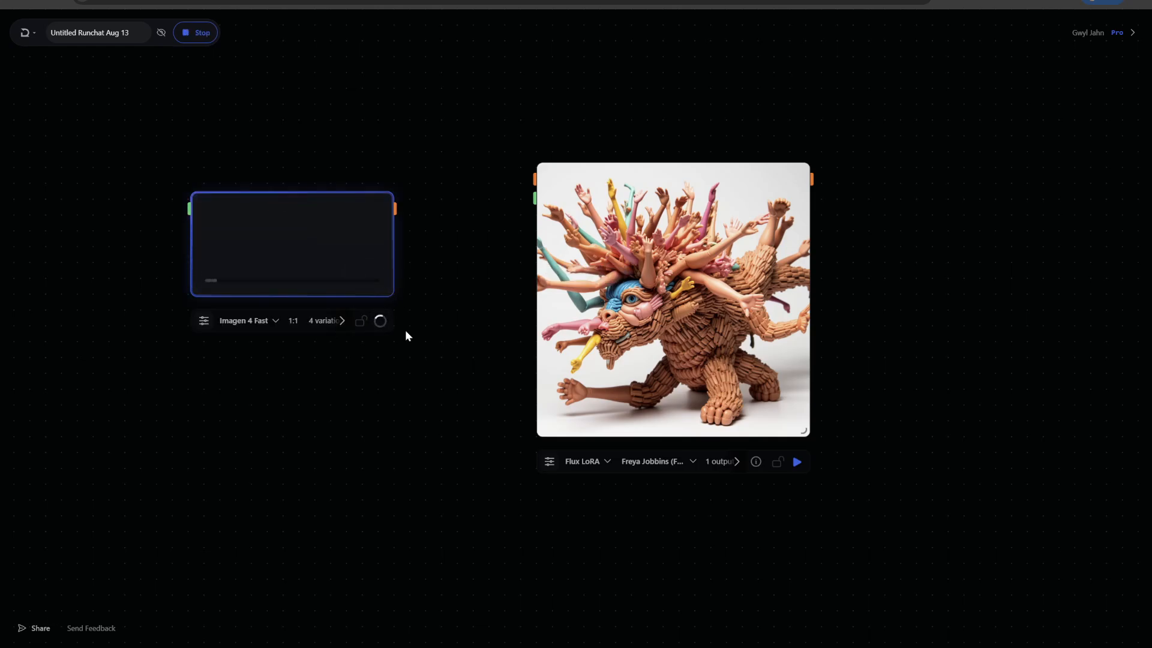
- Enlarge the Imagen 4 Fast node to show all its variations and move the Flux LoRA node farther away from it
{"action": "left_click_drag", "start_coordinate": [331, 282], "coordinate": [230, 251]}
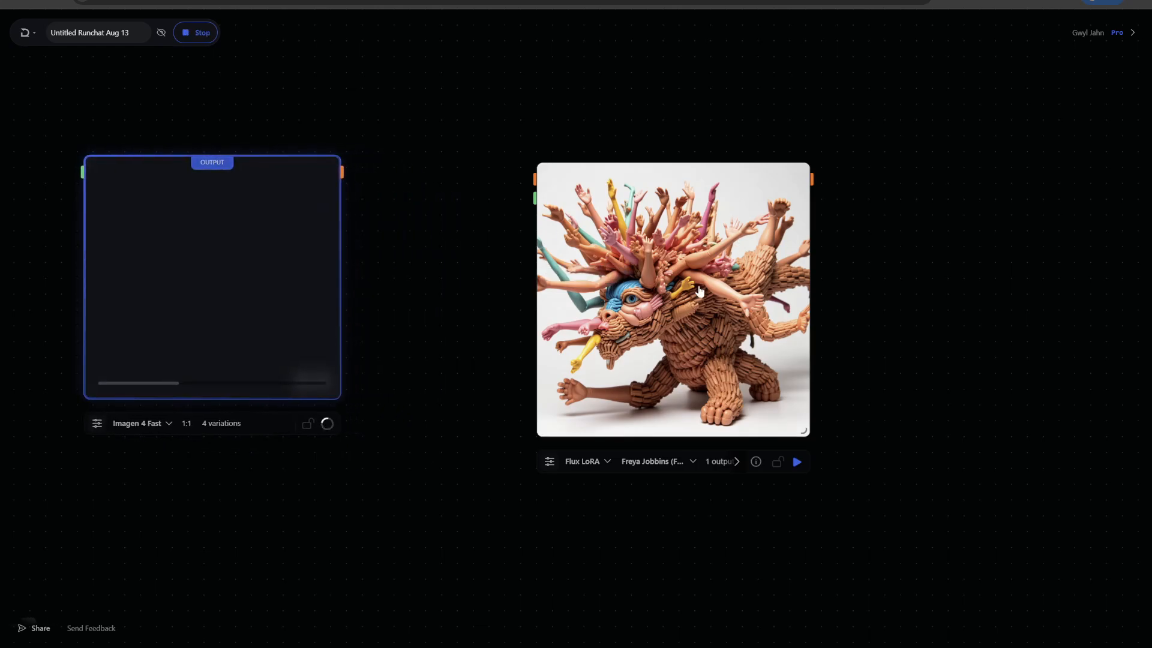
{"action": "left_click_drag", "start_coordinate": [723, 268], "coordinate": [970, 258]}
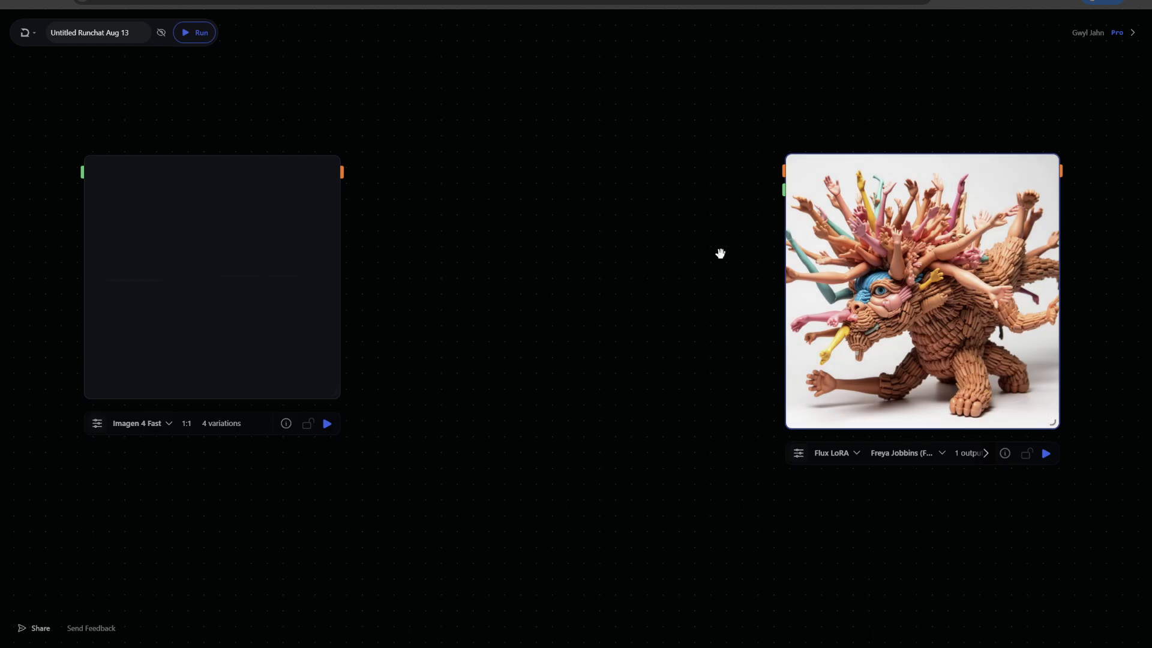
{"action": "scroll", "coordinate": [441, 222], "scroll_direction": "up", "scroll_amount": 5}
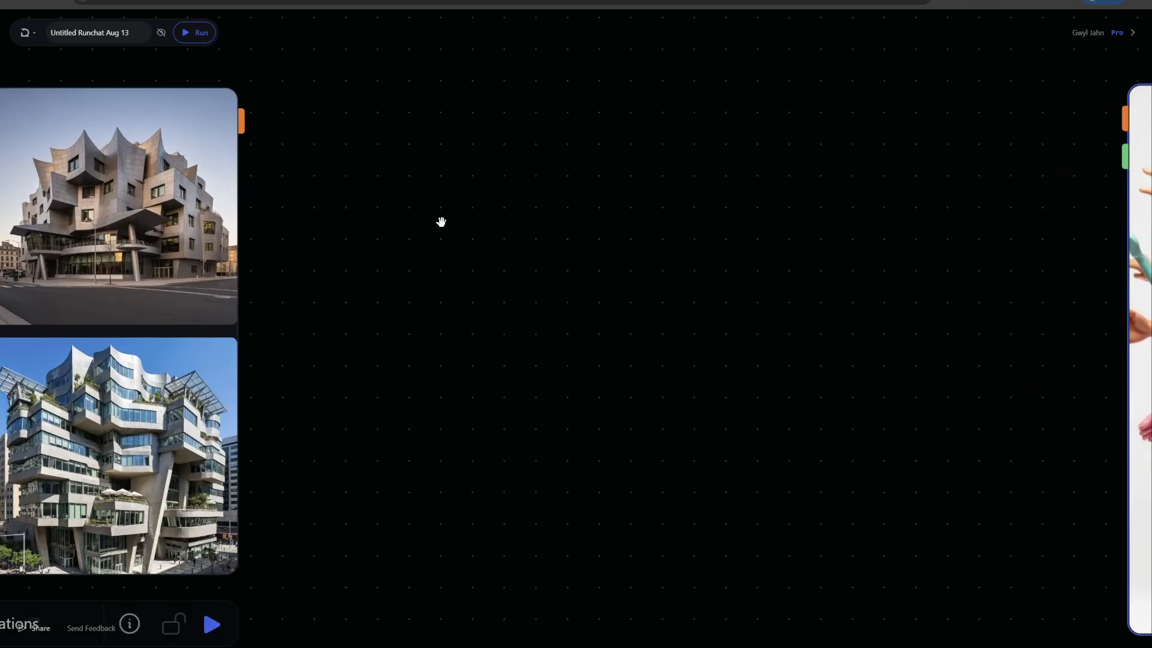
{"action": "left_click_drag", "start_coordinate": [441, 222], "coordinate": [812, 191]}
{"action": "scroll", "coordinate": [792, 219], "scroll_direction": "down", "scroll_amount": 2}
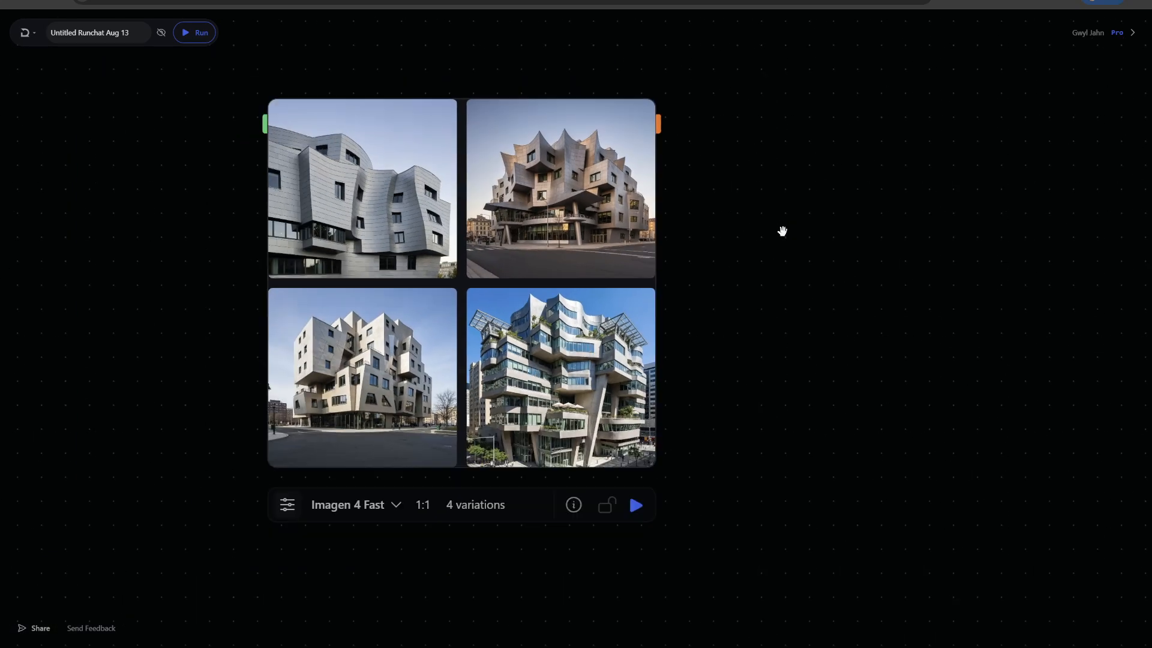
{"action": "left_click_drag", "start_coordinate": [794, 267], "coordinate": [689, 244]}
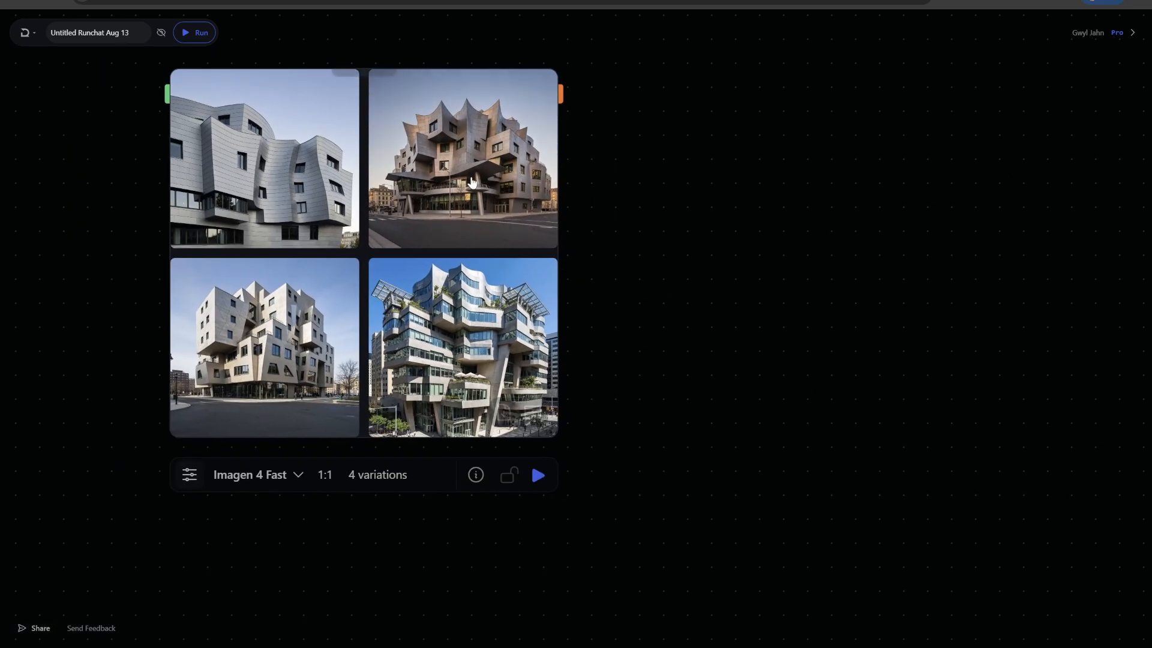
- Pull the second building variation out as a separate image node and shift the Flux LoRA node to leave space between them
{"action": "left_click_drag", "start_coordinate": [463, 158], "coordinate": [707, 143]}
{"action": "scroll", "coordinate": [860, 387], "scroll_direction": "down", "scroll_amount": 2}
{"action": "left_click_drag", "start_coordinate": [909, 458], "coordinate": [477, 406]}
{"action": "left_click_drag", "start_coordinate": [820, 309], "coordinate": [1039, 307]}
{"action": "left_click_drag", "start_coordinate": [534, 191], "coordinate": [479, 184]}
- Add a FLUX.1 [dev] Control LoRA Depth node and connect the extracted building image to its control image input
{"action": "double_click", "coordinate": [560, 139]}
{"action": "type", "text": "flux"}
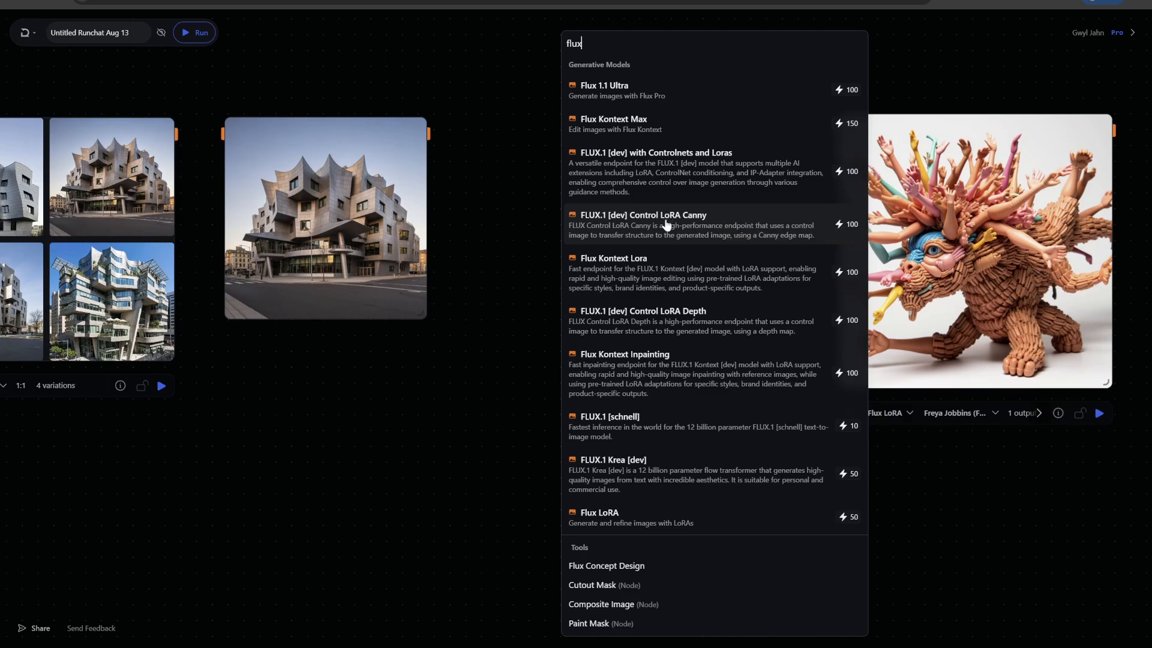
{"action": "left_click", "coordinate": [683, 320]}
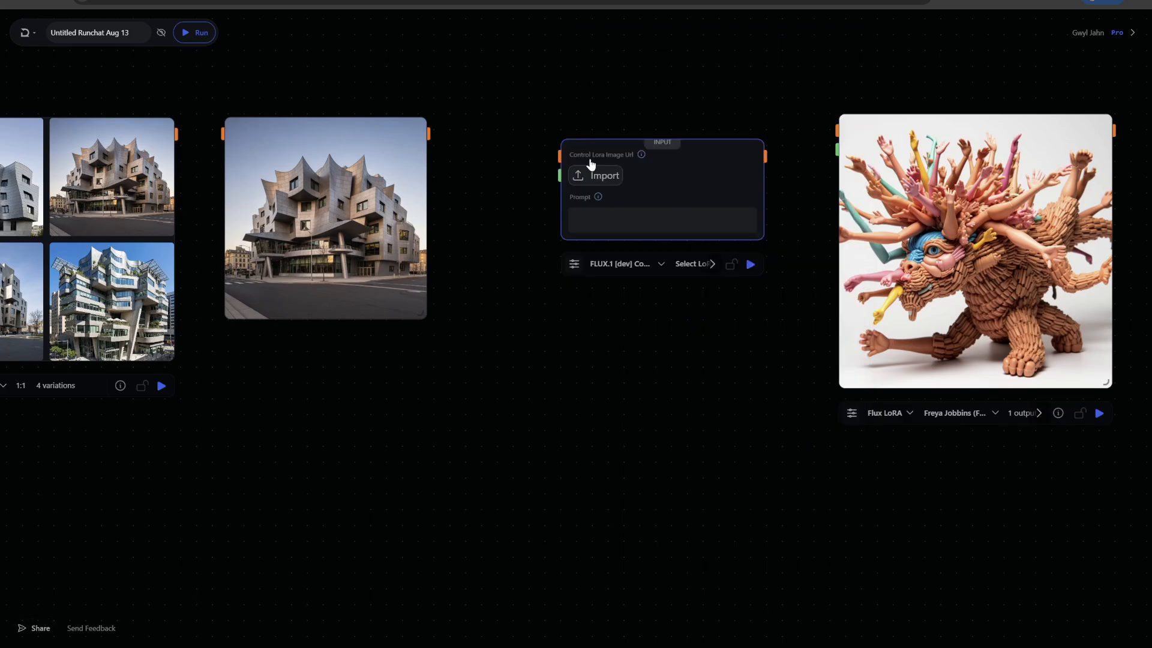
{"action": "left_click_drag", "start_coordinate": [559, 157], "coordinate": [428, 133]}
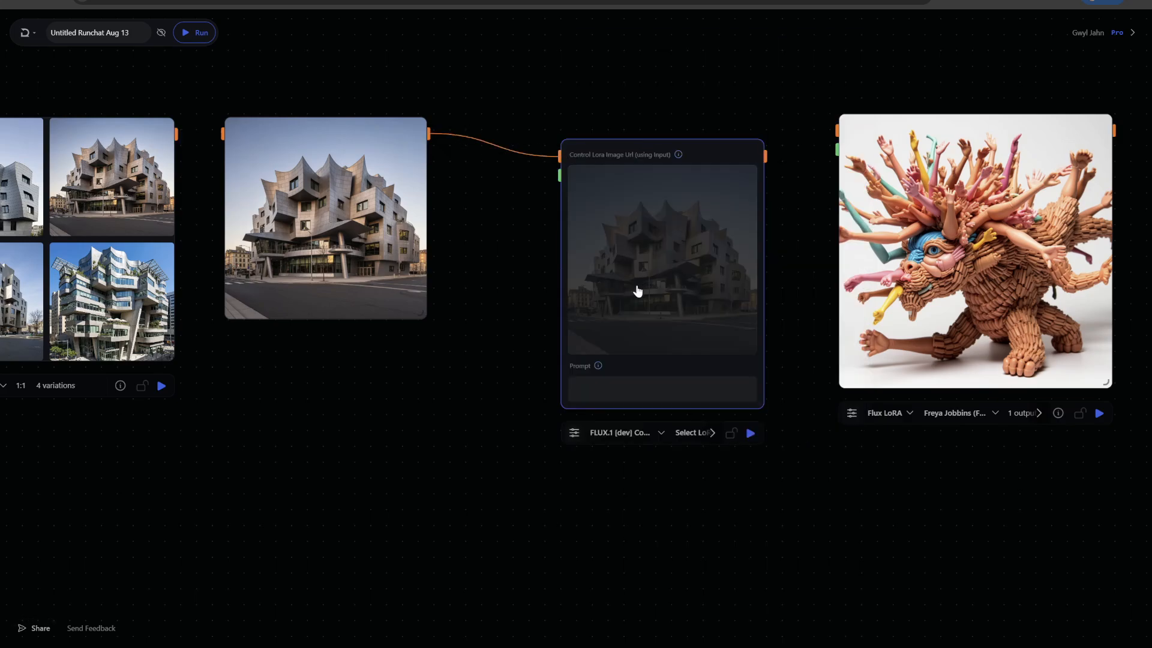
- Move the building image node closer to the Control LoRA Depth node and turn off the latter's Enable Safety Checker parameter
{"action": "left_click", "coordinate": [573, 440]}
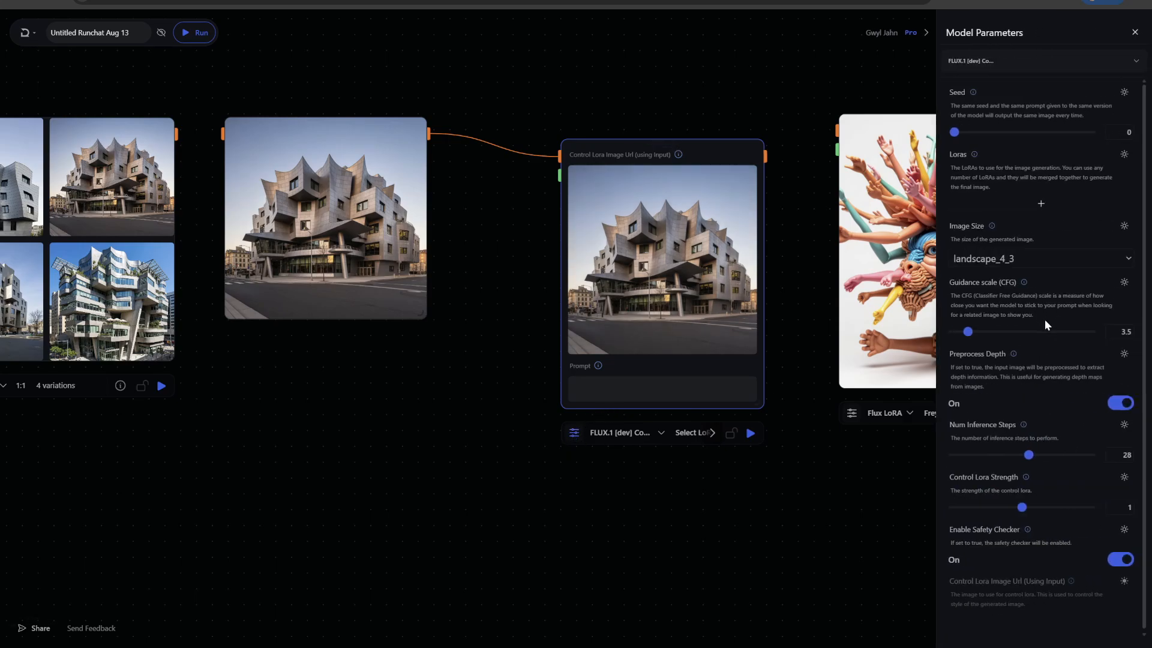
{"action": "scroll", "coordinate": [1046, 325], "scroll_direction": "down", "scroll_amount": 1}
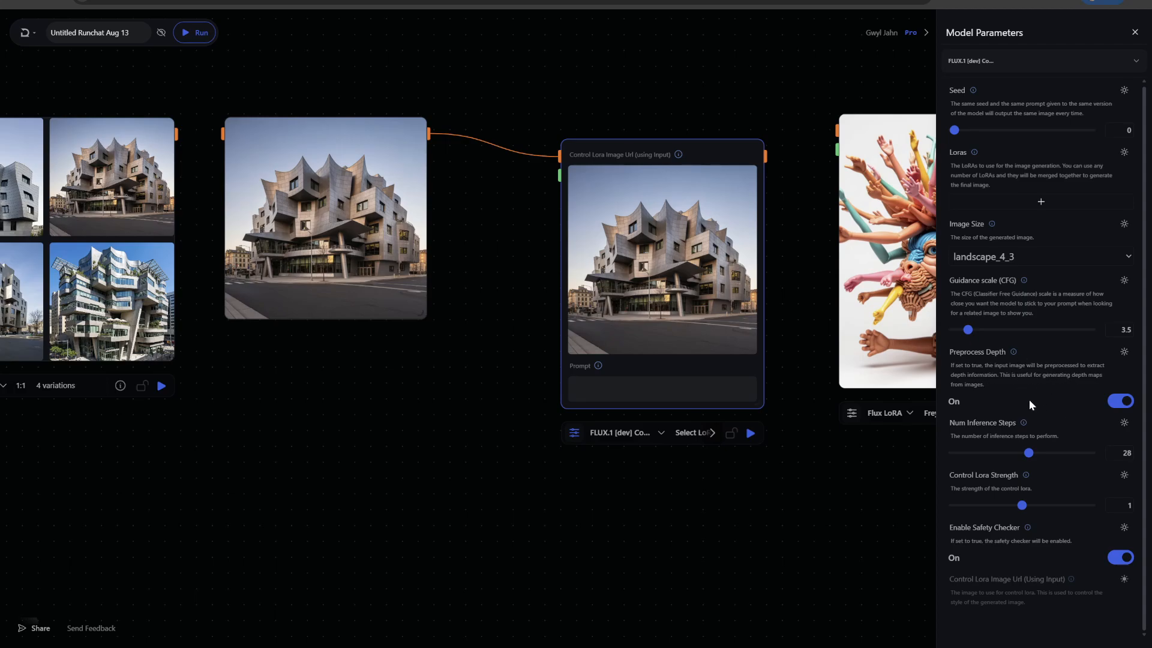
{"action": "mouse_move", "coordinate": [272, 157]}
{"action": "mouse_move", "coordinate": [276, 243]}
{"action": "left_click_drag", "start_coordinate": [338, 205], "coordinate": [372, 231]}
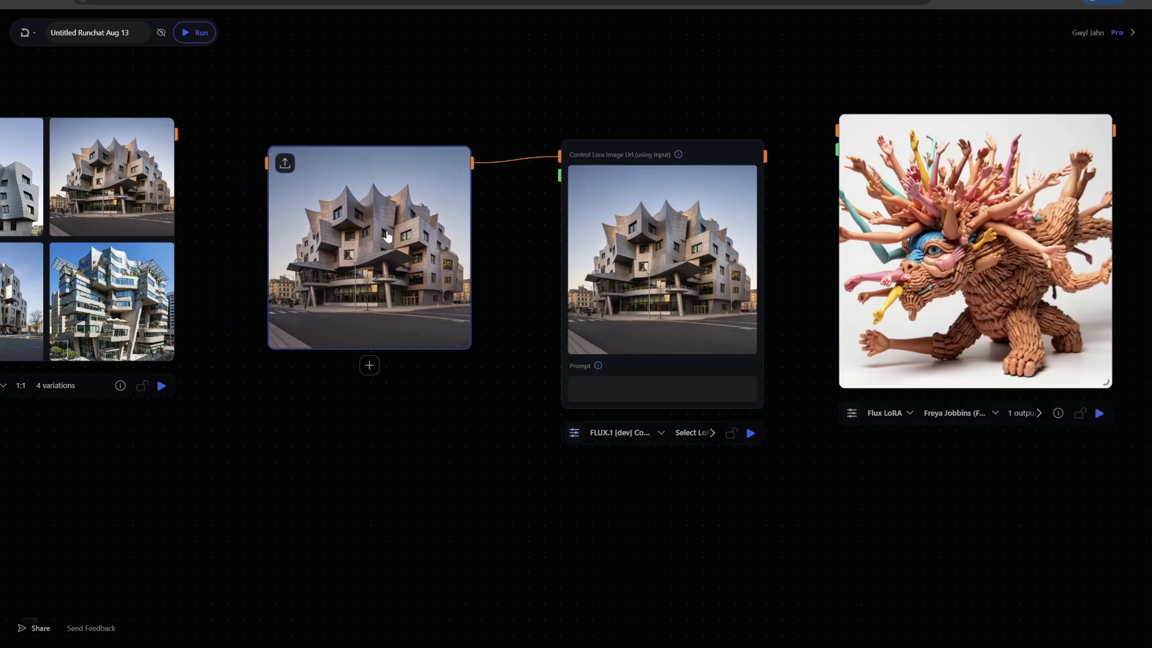
{"action": "left_click", "coordinate": [574, 432]}
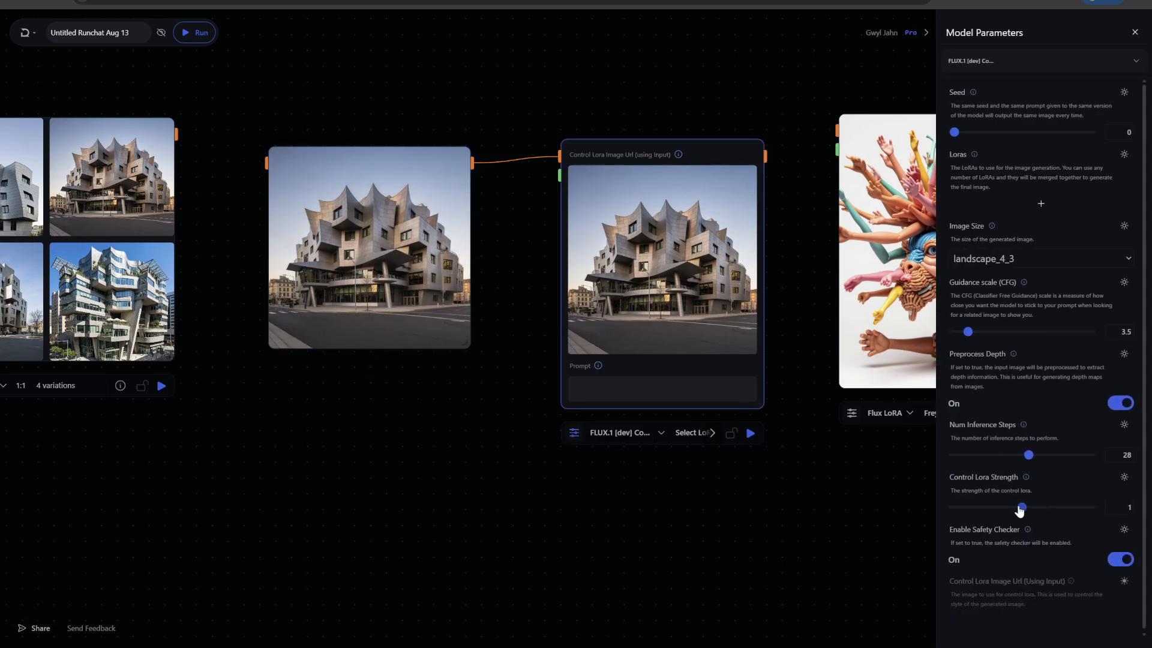
{"action": "left_click", "coordinate": [1123, 561]}
- Select the Freya Jobbins (Flux) LoRA for the Control LoRA Depth node
{"action": "left_click", "coordinate": [690, 436]}
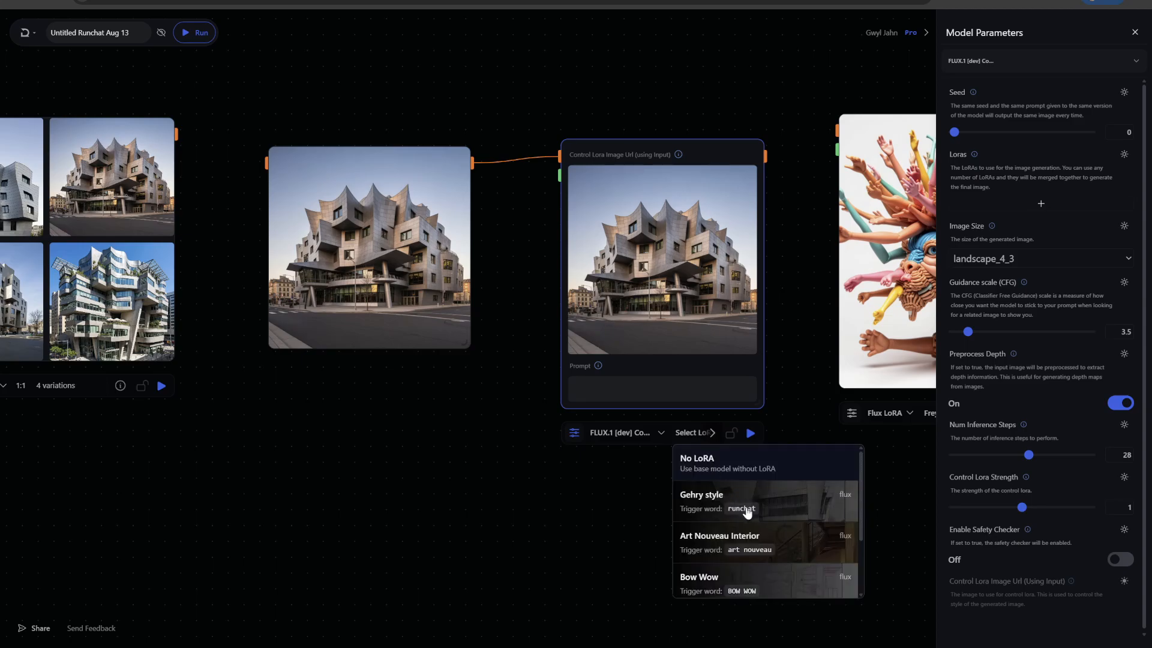
{"action": "scroll", "coordinate": [750, 516], "scroll_direction": "down", "scroll_amount": 2}
{"action": "left_click", "coordinate": [726, 547]}
- Enter "RunchatToys" as the Control LoRA Depth node's prompt and run only this node
{"action": "left_click", "coordinate": [585, 391]}
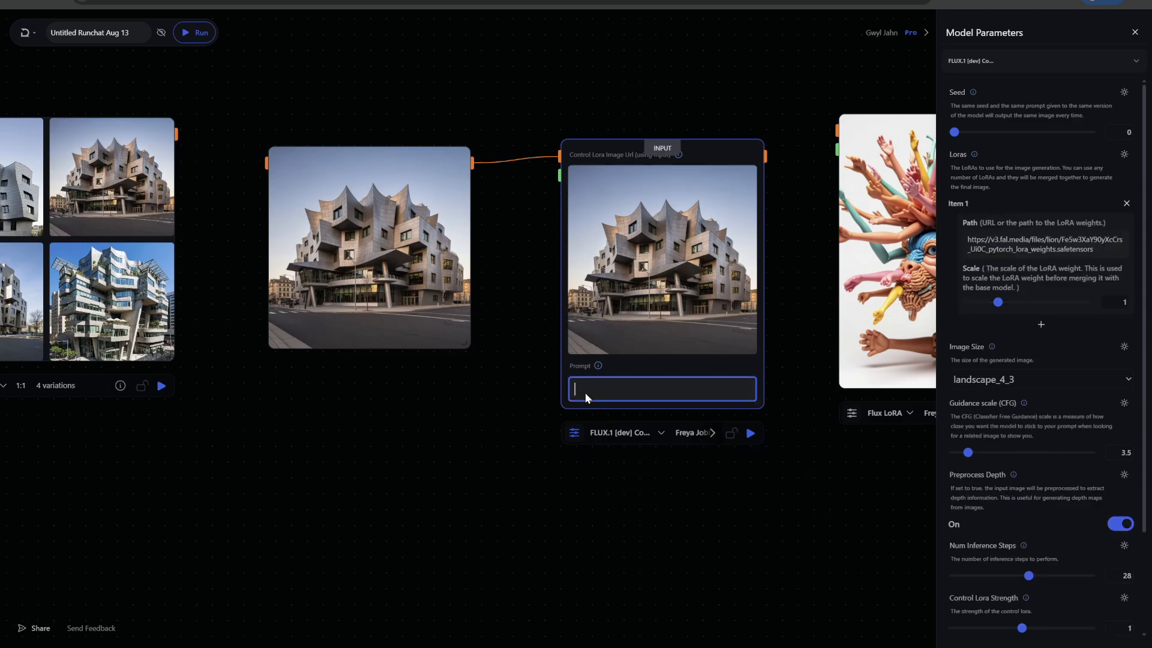
{"action": "type", "text": "RunchatToys"}
{"action": "left_click", "coordinate": [751, 433]}
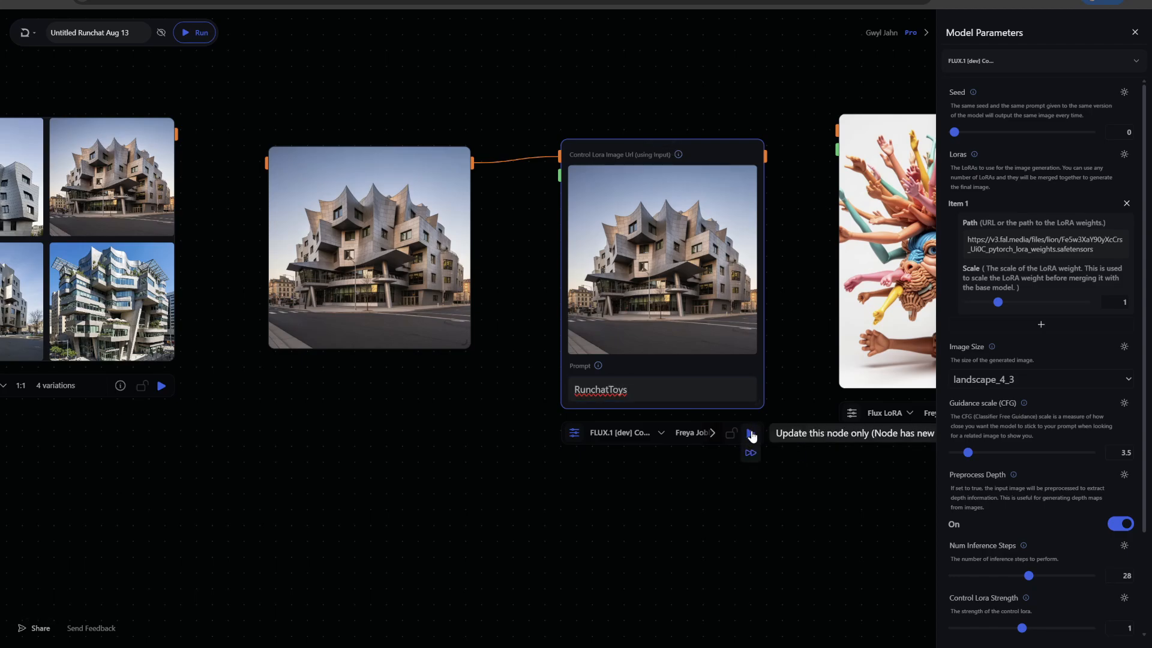
- Move the Flux LoRA node aside and resize the Control LoRA Depth node to show the whole generated image
{"action": "scroll", "coordinate": [784, 535], "scroll_direction": "down", "scroll_amount": 2}
{"action": "left_click_drag", "start_coordinate": [784, 534], "coordinate": [566, 452]}
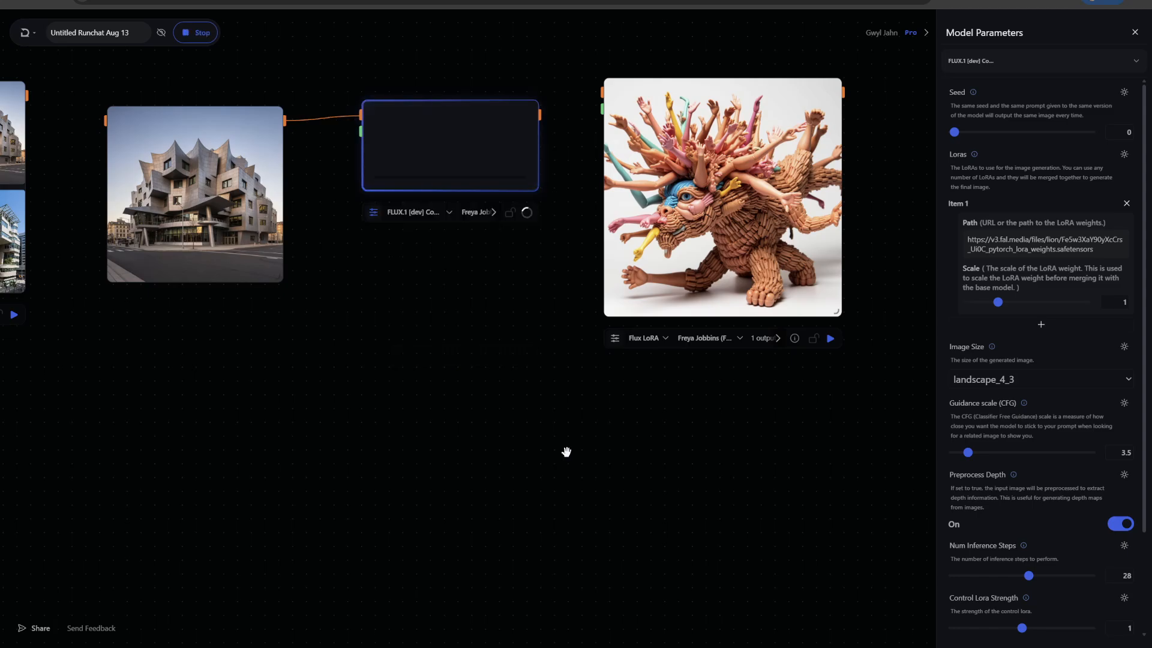
{"action": "left_click_drag", "start_coordinate": [741, 253], "coordinate": [799, 282]}
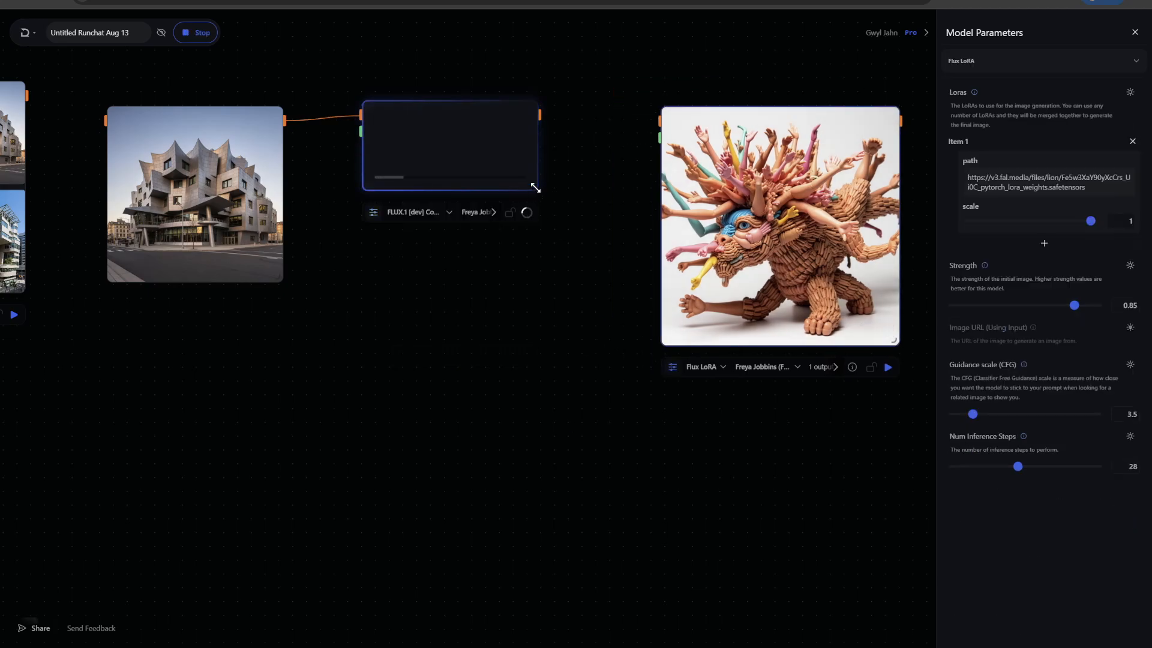
{"action": "left_click_drag", "start_coordinate": [535, 187], "coordinate": [624, 318]}
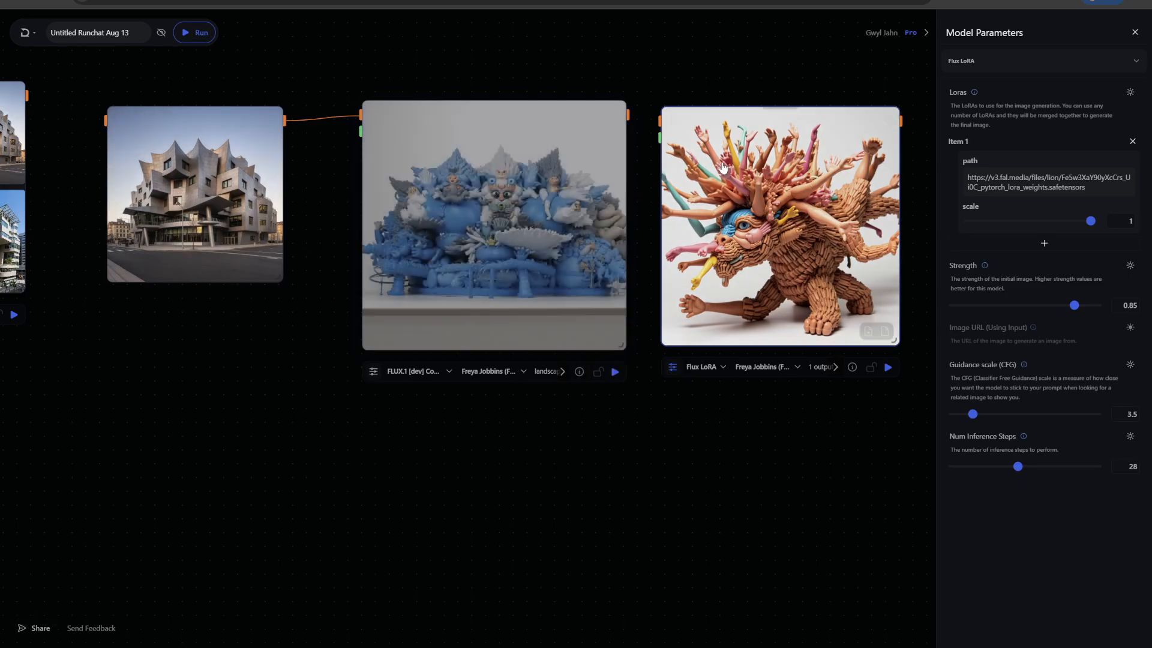
{"action": "scroll", "coordinate": [572, 425], "scroll_direction": "up", "scroll_amount": 3}
{"action": "left_click_drag", "start_coordinate": [501, 429], "coordinate": [562, 542]}
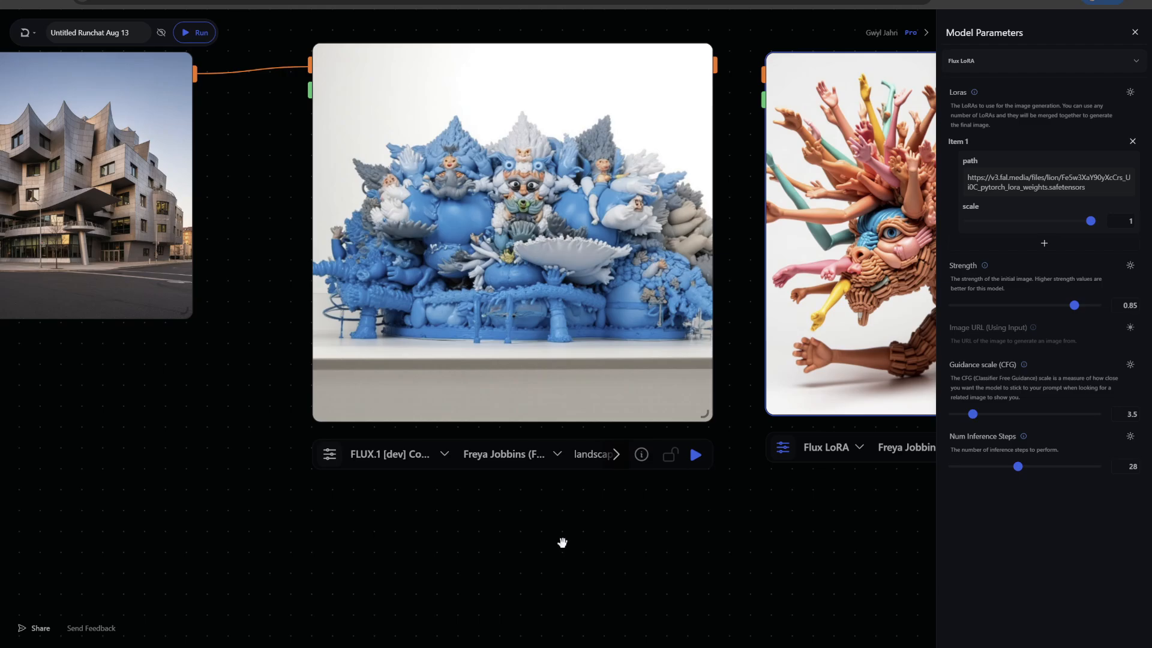
{"action": "scroll", "coordinate": [531, 530], "scroll_direction": "down", "scroll_amount": 1}
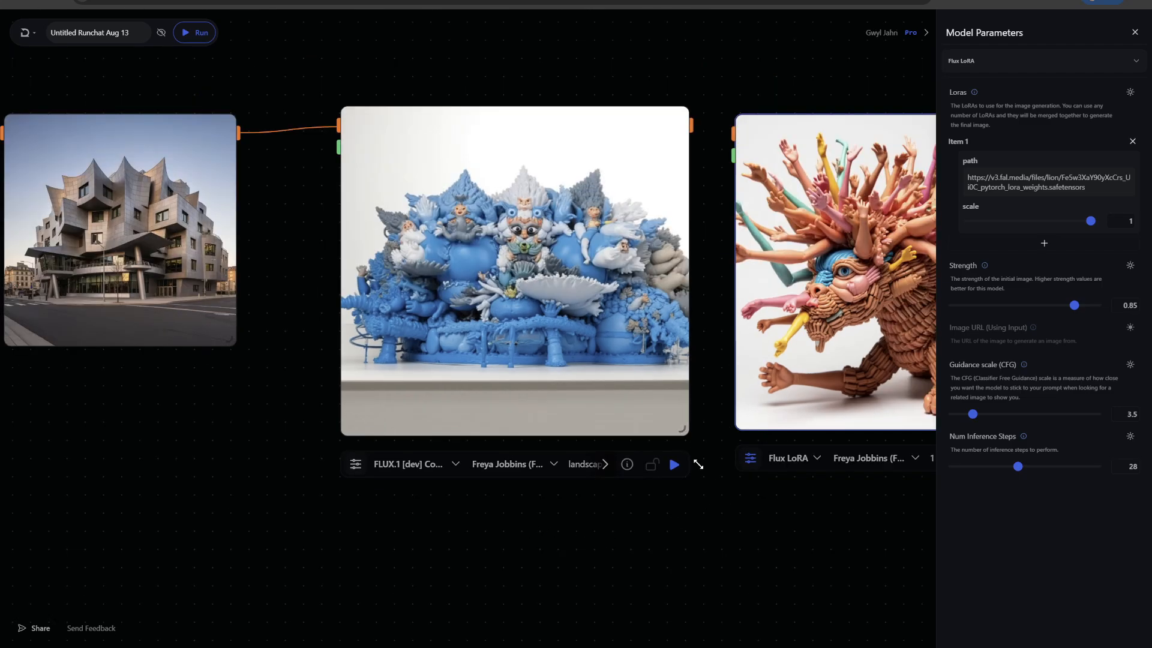
{"action": "left_click_drag", "start_coordinate": [697, 464], "coordinate": [685, 426]}
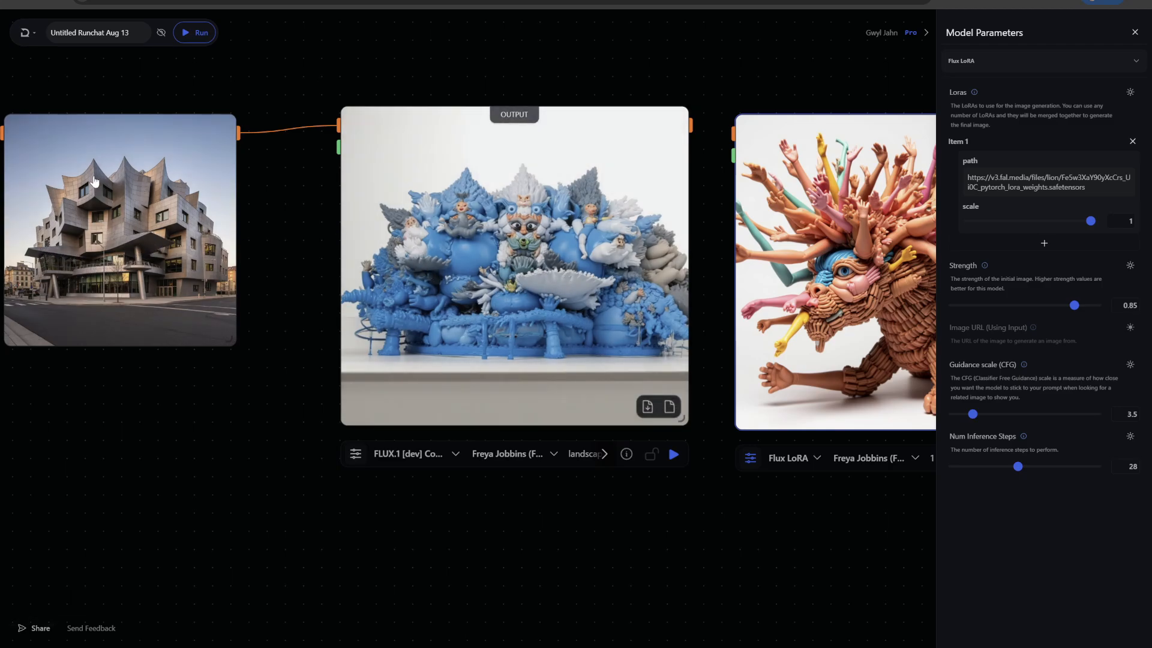
- Examine the depth-controlled sculpture image up close and compare its form with the source building image
{"action": "scroll", "coordinate": [324, 276], "scroll_direction": "up", "scroll_amount": 5}
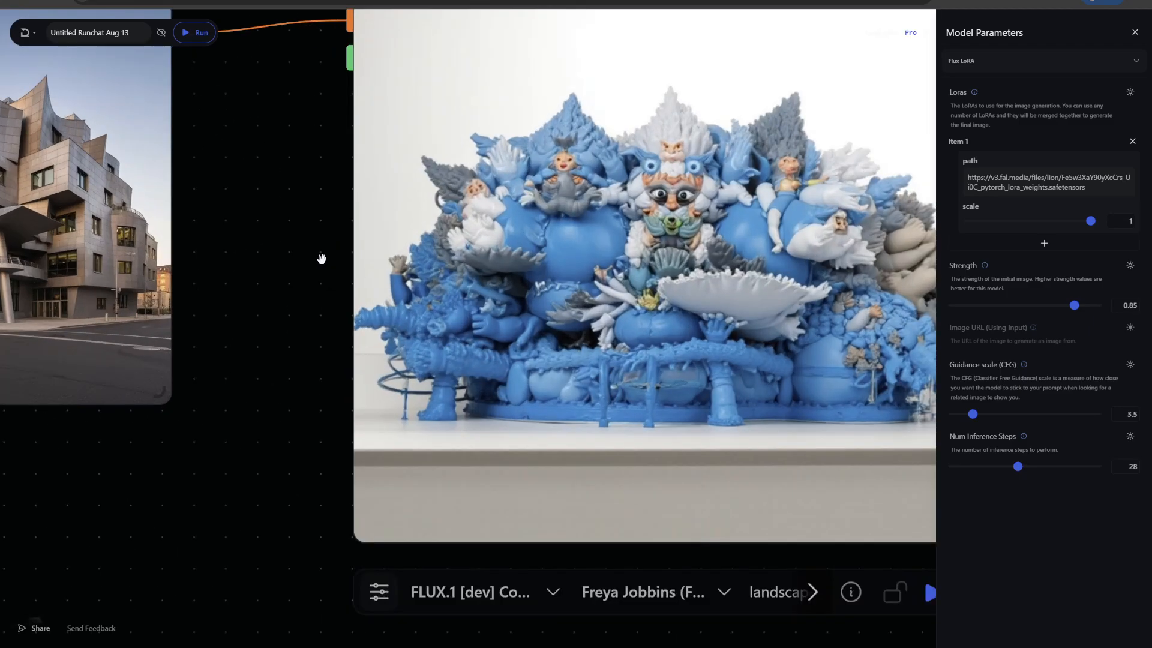
{"action": "left_click_drag", "start_coordinate": [321, 258], "coordinate": [127, 238]}
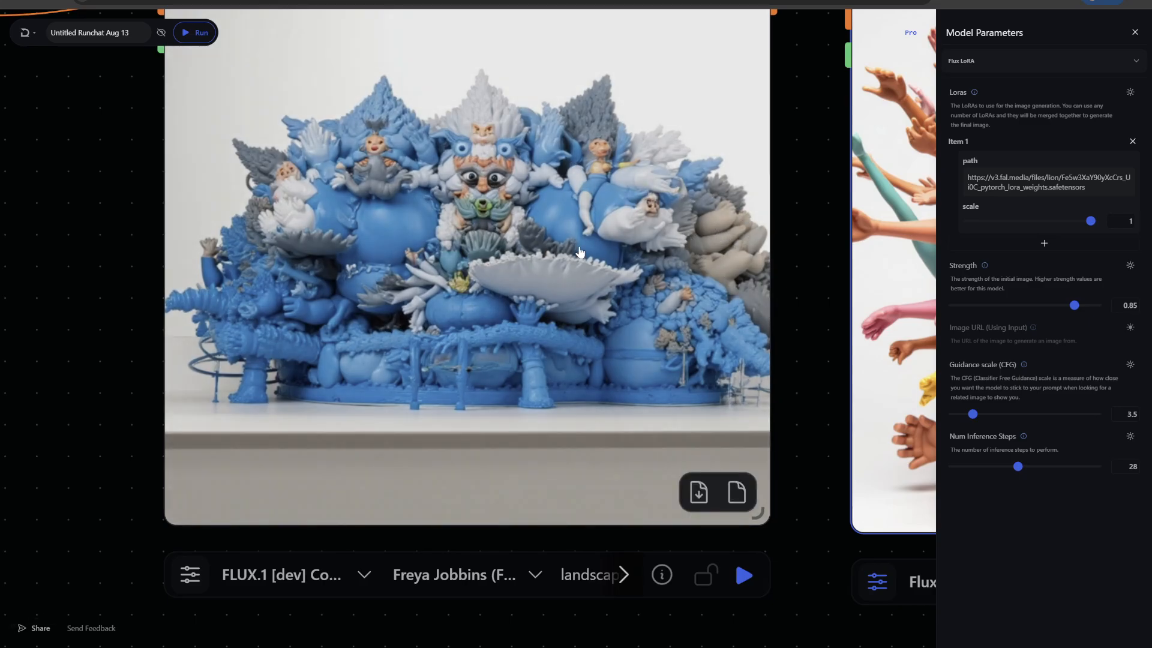
{"action": "scroll", "coordinate": [432, 238], "scroll_direction": "down", "scroll_amount": 3}
{"action": "scroll", "coordinate": [223, 228], "scroll_direction": "down", "scroll_amount": 3}
{"action": "left_click_drag", "start_coordinate": [192, 241], "coordinate": [388, 257]}
{"action": "scroll", "coordinate": [396, 419], "scroll_direction": "down", "scroll_amount": 2}
{"action": "left_click_drag", "start_coordinate": [396, 419], "coordinate": [431, 414]}
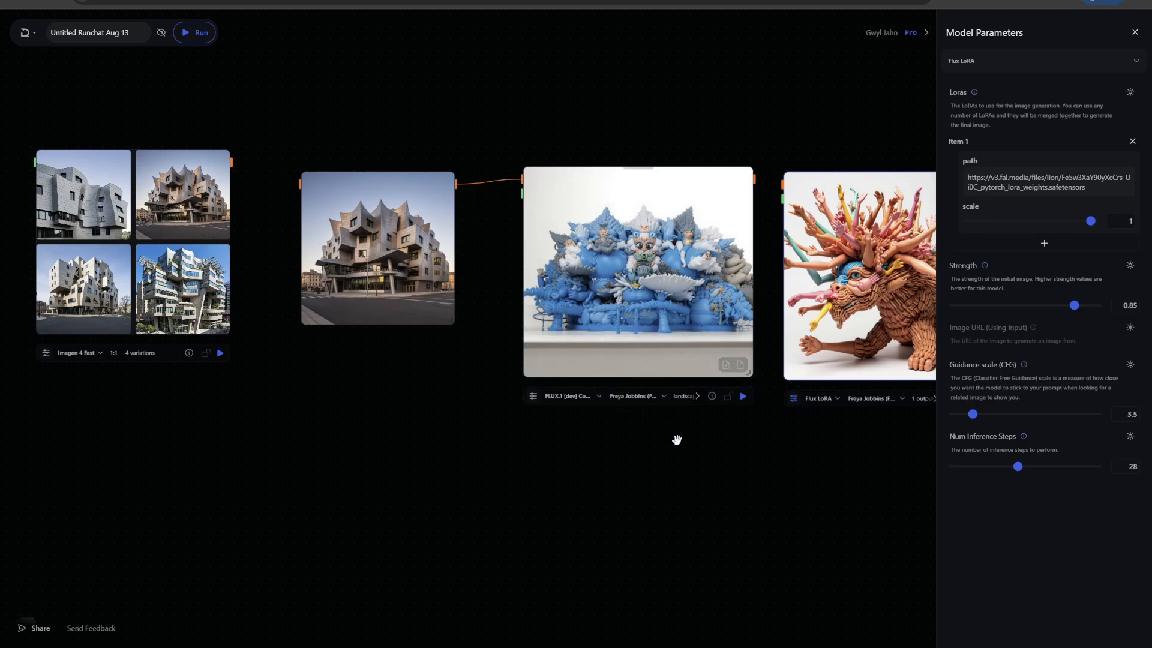
- Move the Control LoRA Depth node closer to the building image node for a side-by-side comparison
{"action": "left_click_drag", "start_coordinate": [648, 279], "coordinate": [616, 283]}
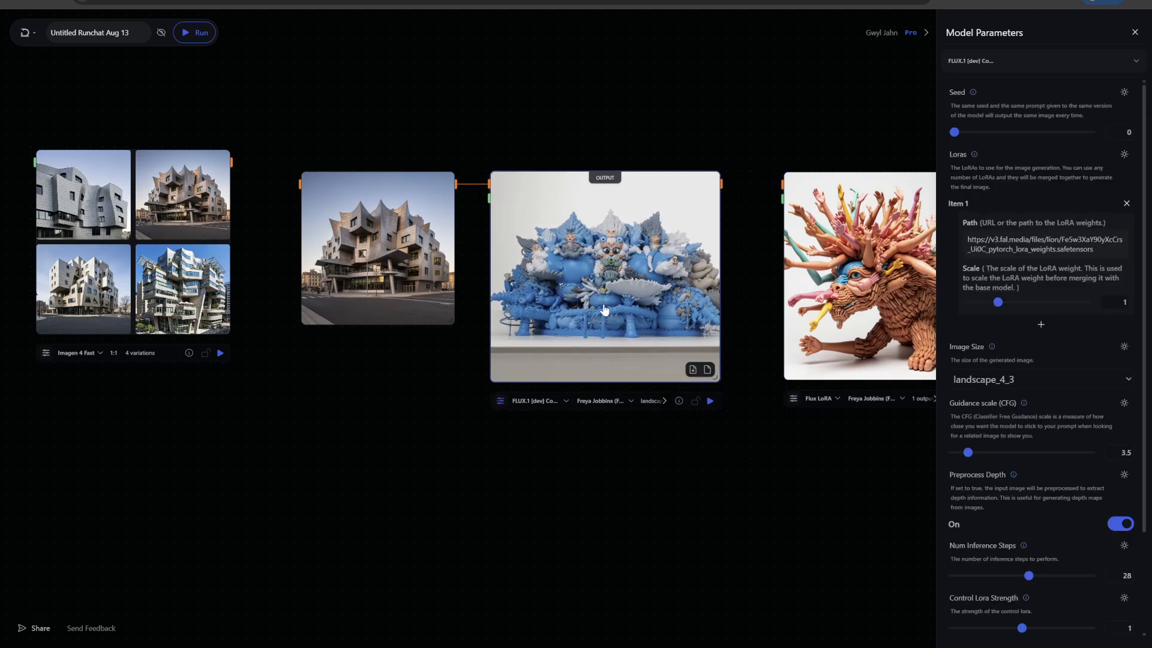
{"action": "scroll", "coordinate": [434, 444], "scroll_direction": "up", "scroll_amount": 1}
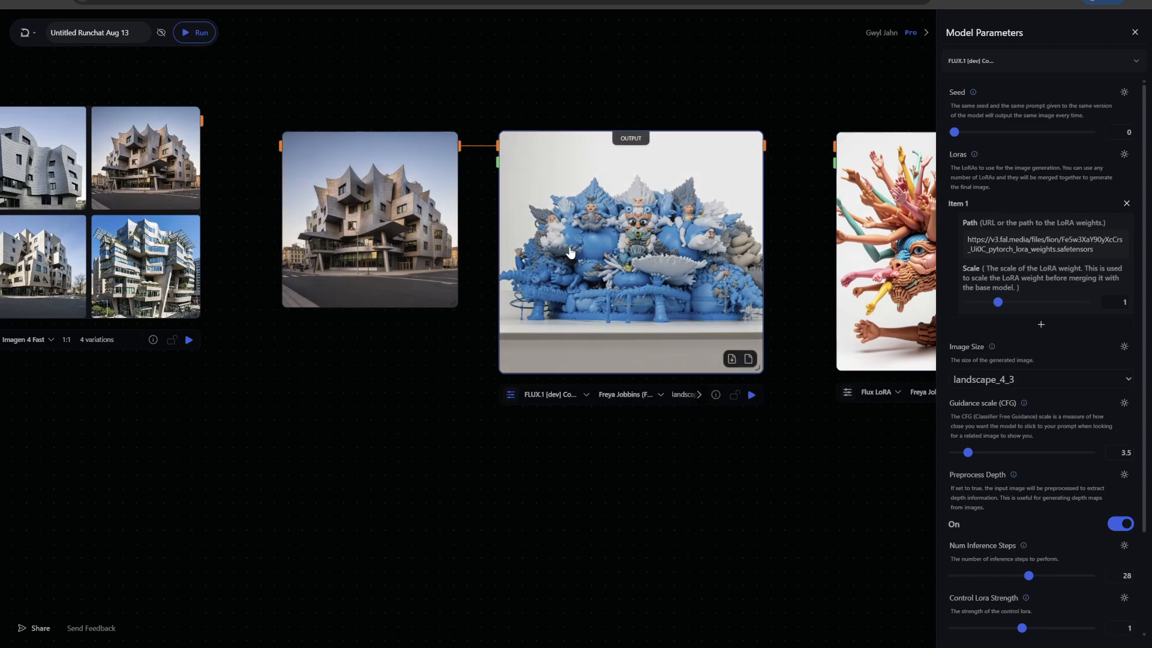
{"action": "scroll", "coordinate": [797, 227], "scroll_direction": "up", "scroll_amount": 2}
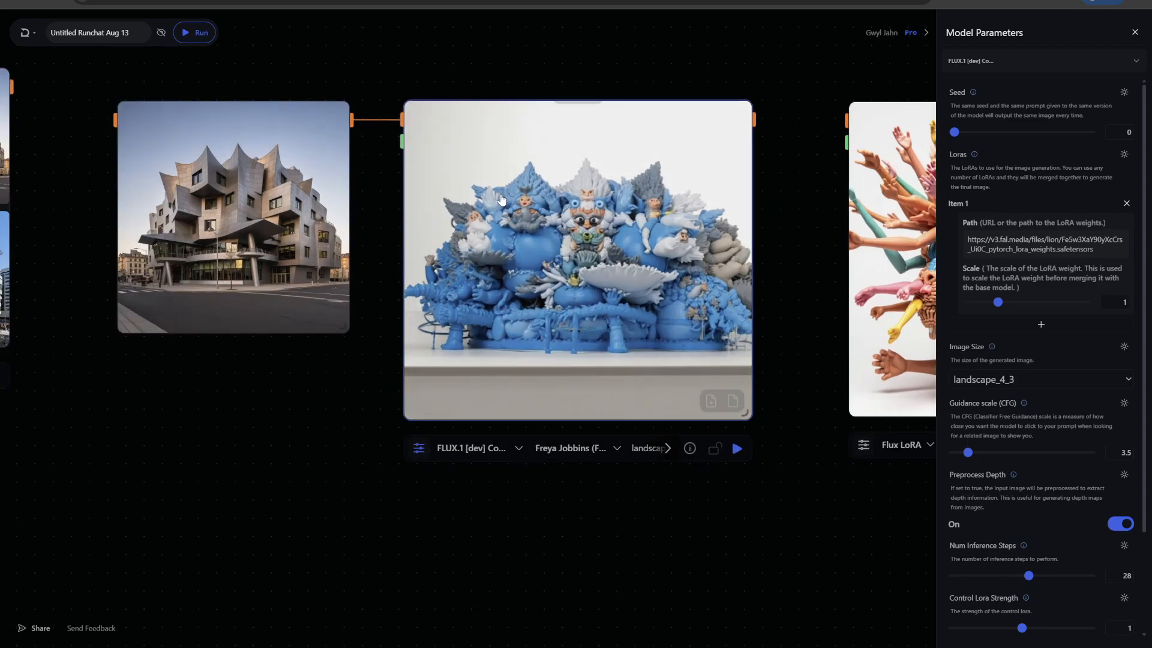